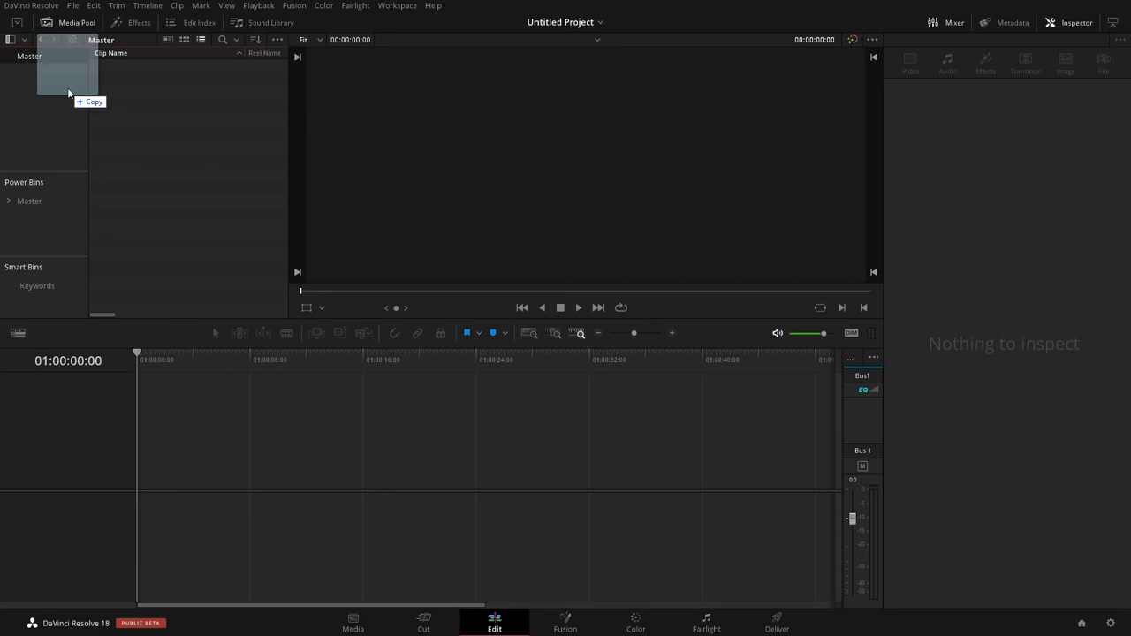
# Import the slow_mo_paint folder, put its sequence clip on a new timeline, and play it.
pyautogui.moveTo(67, 88); pyautogui.dragTo(50, 93)
pyautogui.moveTo(132, 66); pyautogui.dragTo(173, 461)
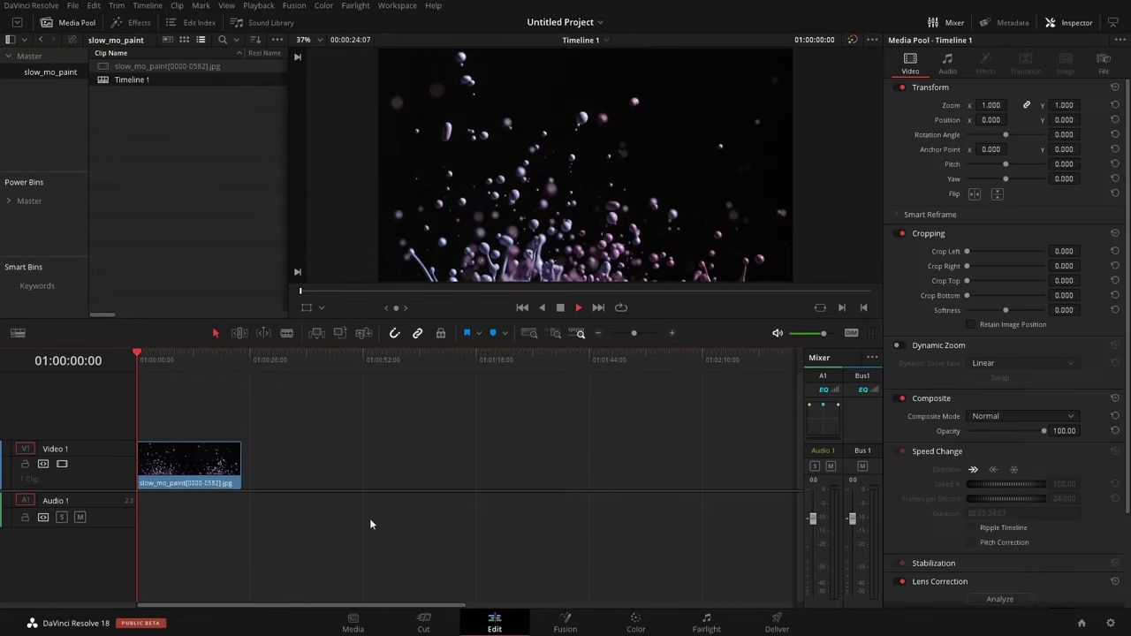
pyautogui.press('space')
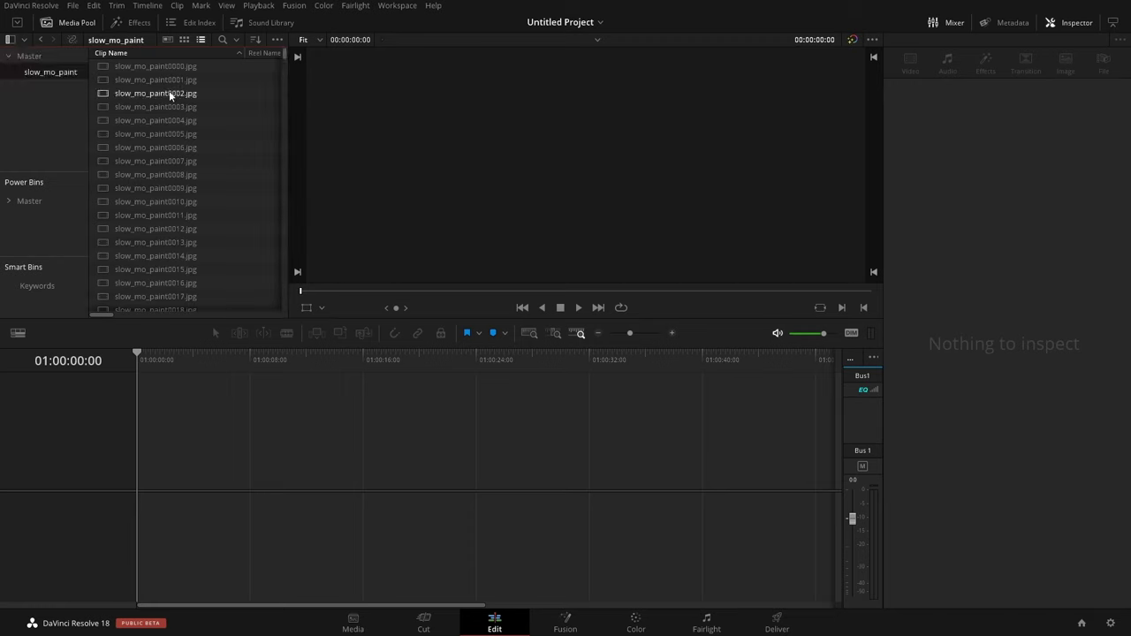
# Select frames slow_mo_paint0000 through 0582 and place them all on a new timeline.
pyautogui.click(189, 67)
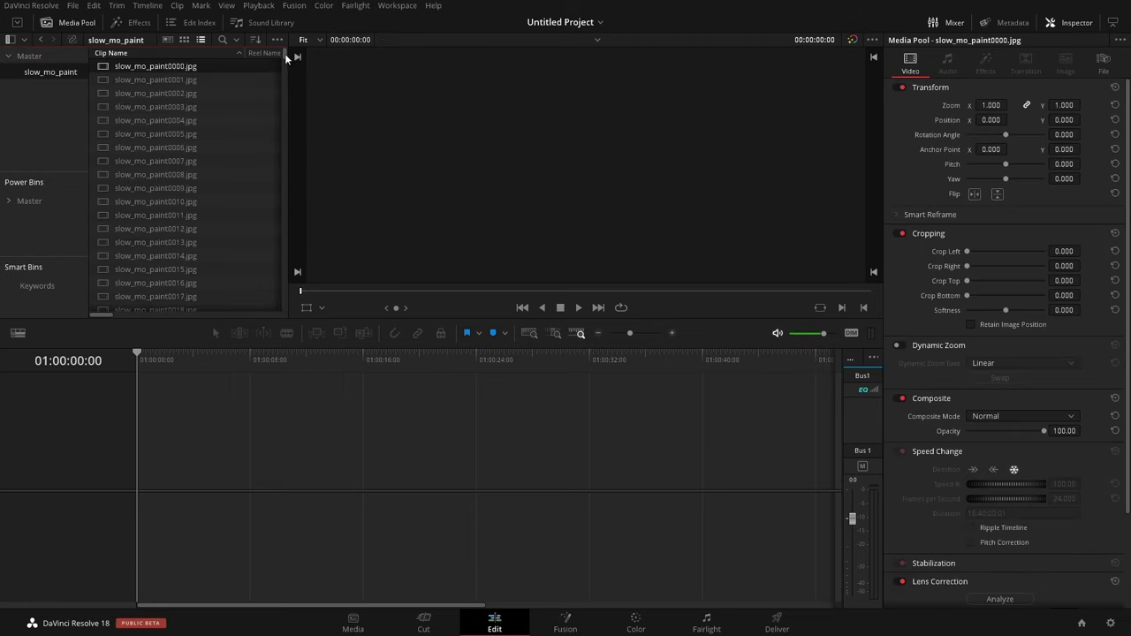
pyautogui.moveTo(284, 57); pyautogui.dragTo(276, 330)
pyautogui.keyDown('shift'); pyautogui.click(142, 303); pyautogui.keyUp('shift')
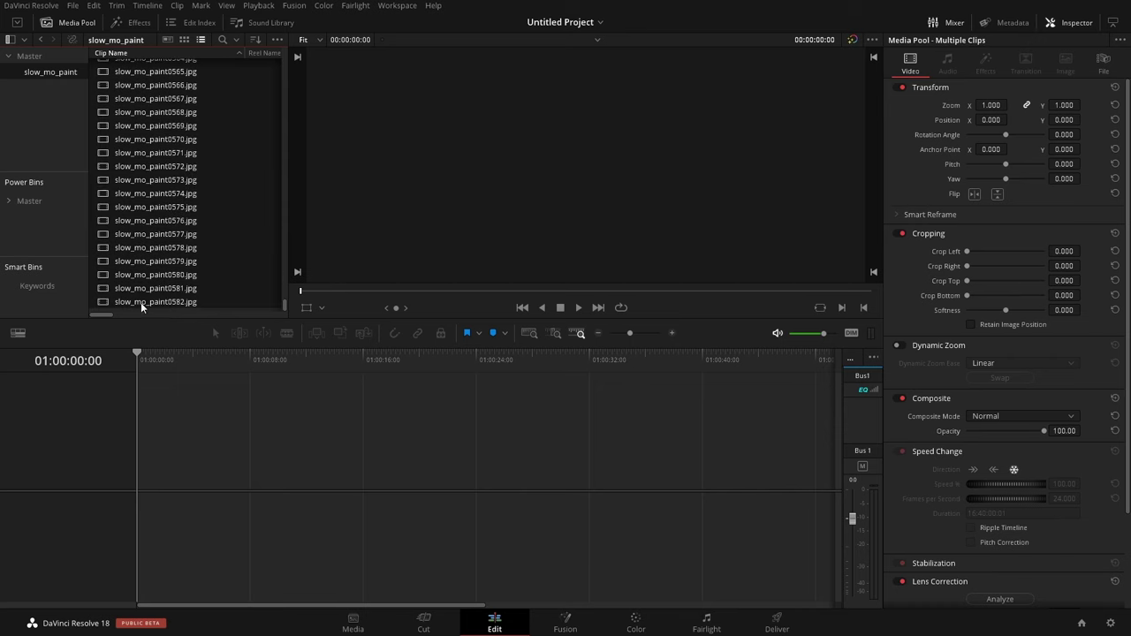
pyautogui.moveTo(140, 302); pyautogui.dragTo(149, 480)
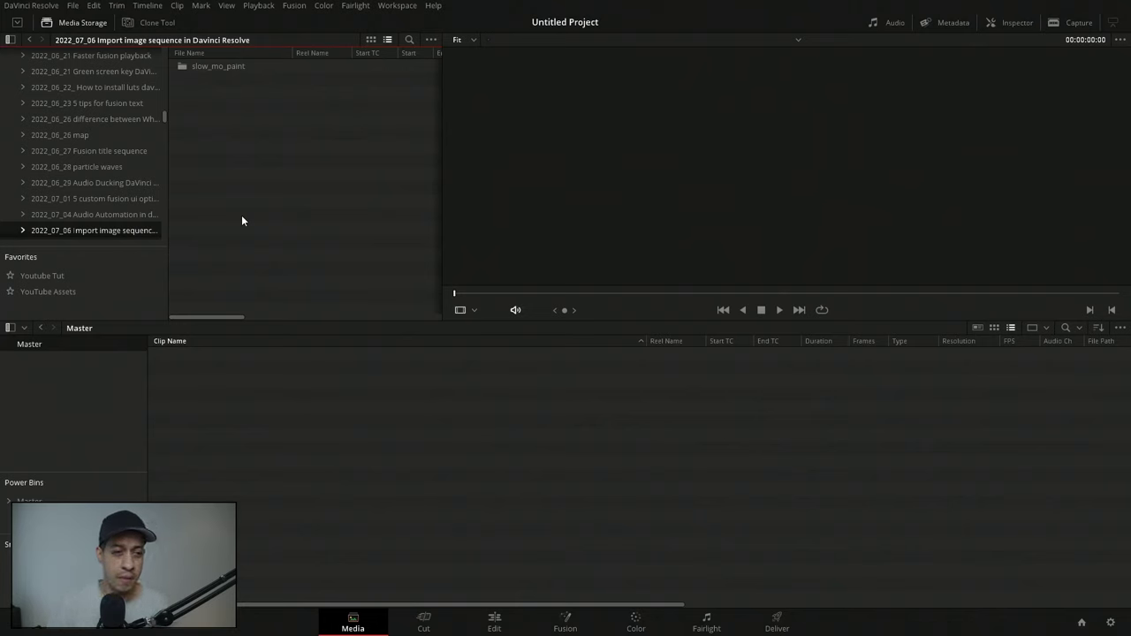
# Open the slow_mo_paint folder and import the slow_mo_paint[0000-0582].jpg sequence into the Master bin.
pyautogui.doubleClick(189, 66)
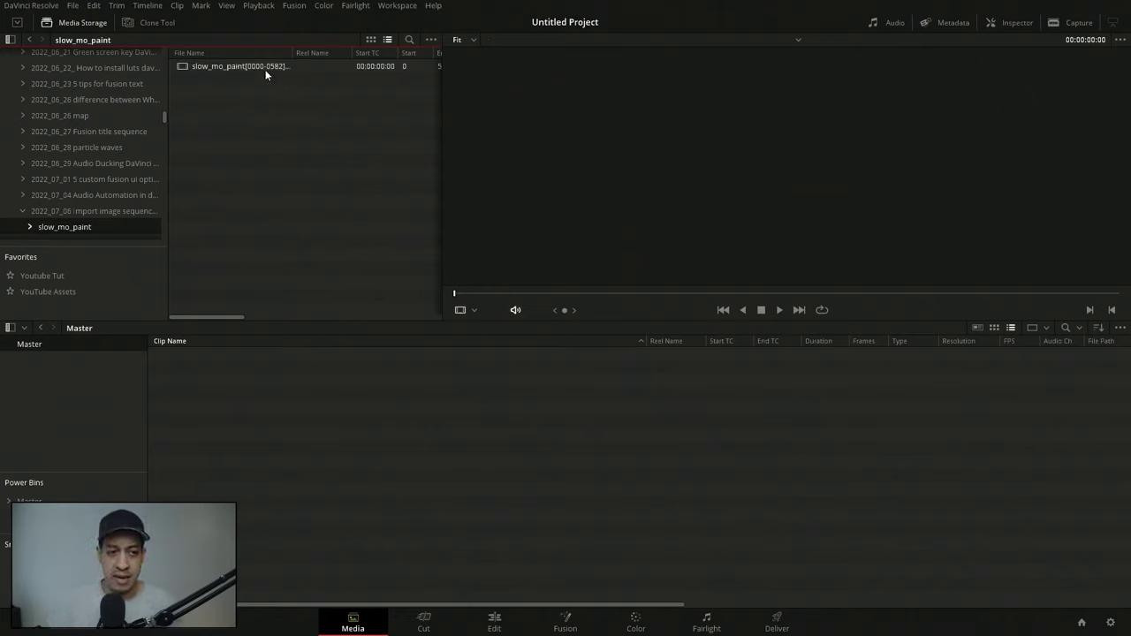
pyautogui.moveTo(230, 69); pyautogui.dragTo(294, 405)
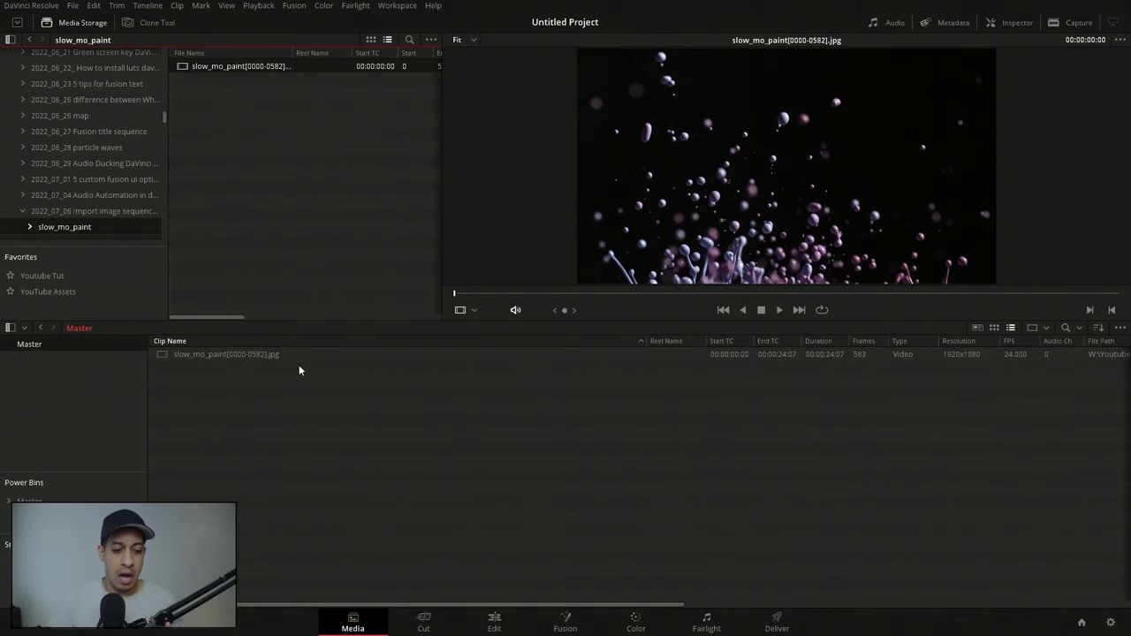
# Delete the sequence clip, set Frame Display Mode to Individual, and import the frames as separate stills.
pyautogui.moveTo(288, 373); pyautogui.dragTo(255, 347)
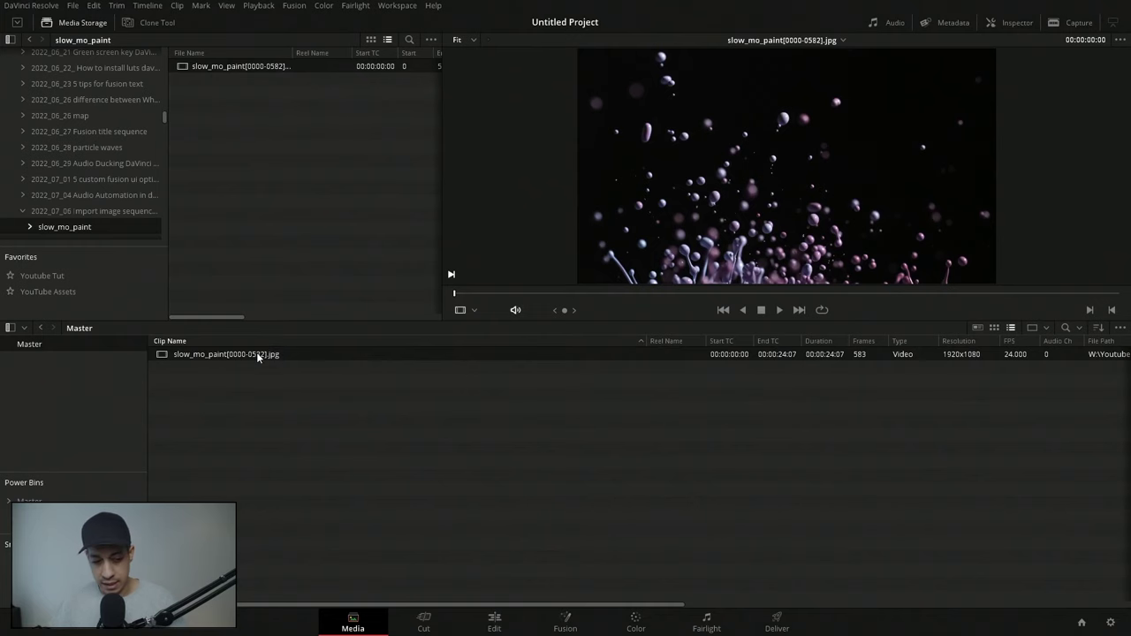
pyautogui.press('Delete')
pyautogui.click(431, 40)
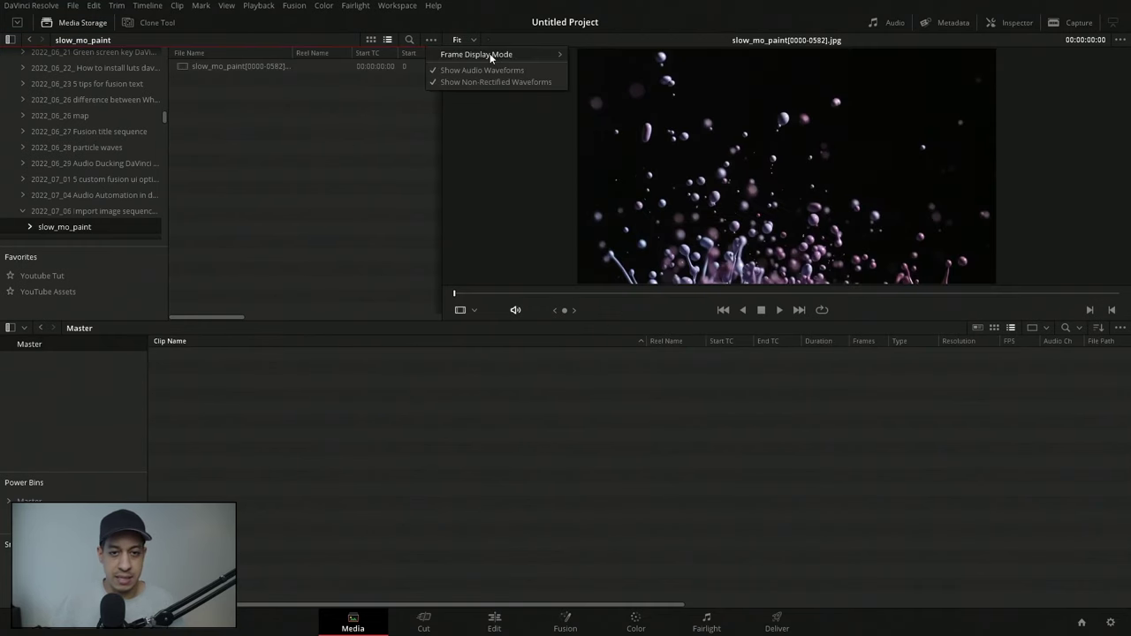
pyautogui.moveTo(490, 55)
pyautogui.click(598, 76)
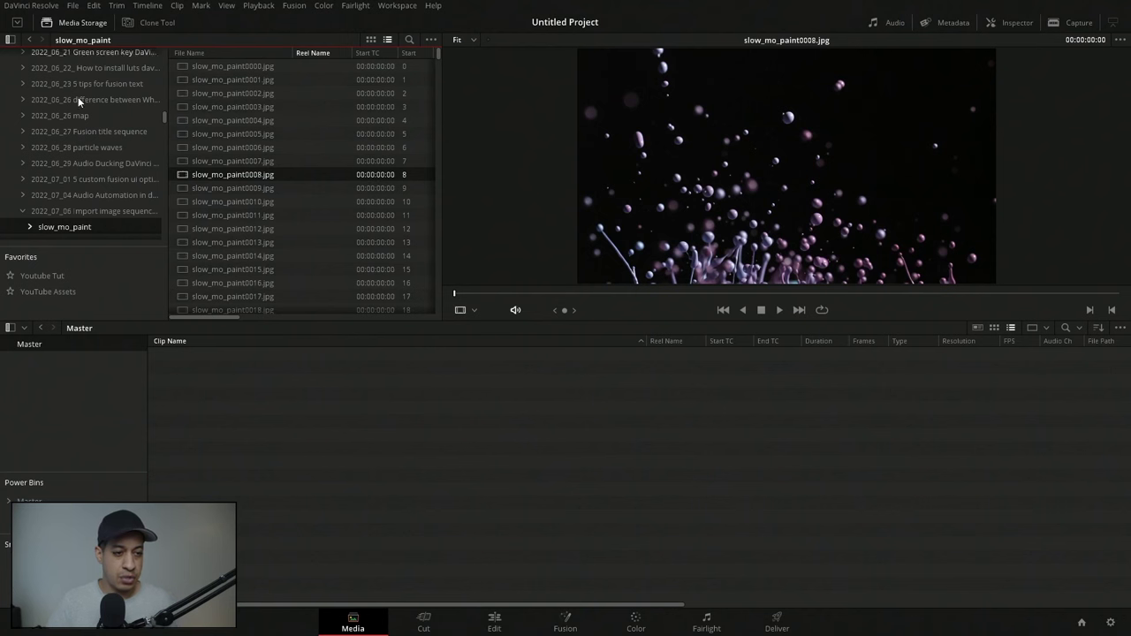
pyautogui.moveTo(62, 227); pyautogui.dragTo(239, 381)
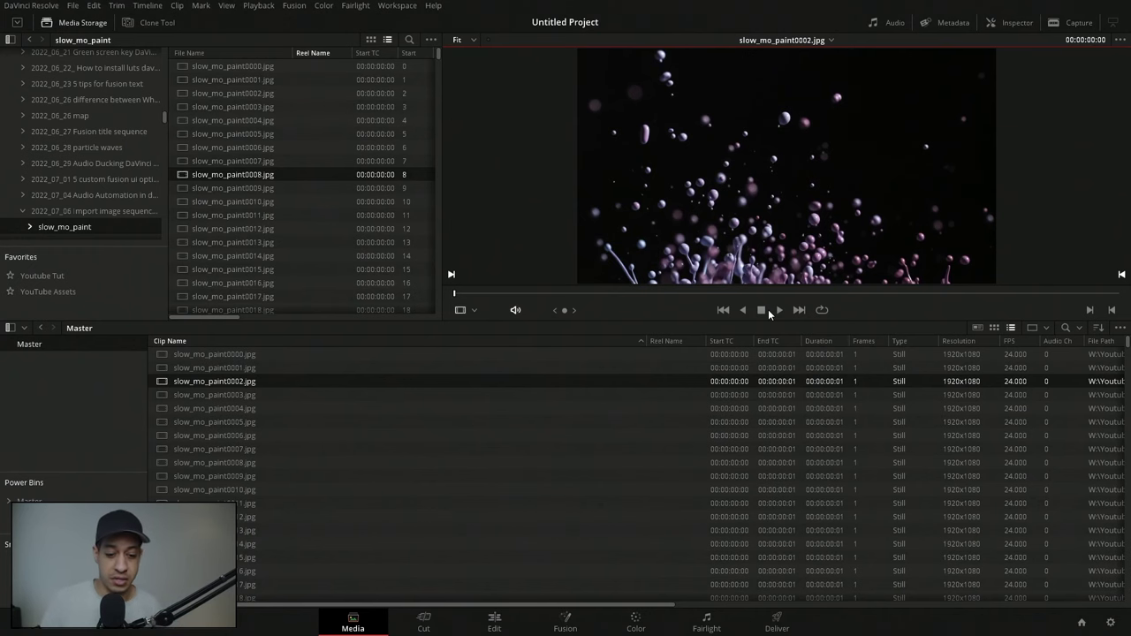
# On the Edit page, drop the first still onto a new Timeline 1, delete it, and return to Media.
pyautogui.click(493, 623)
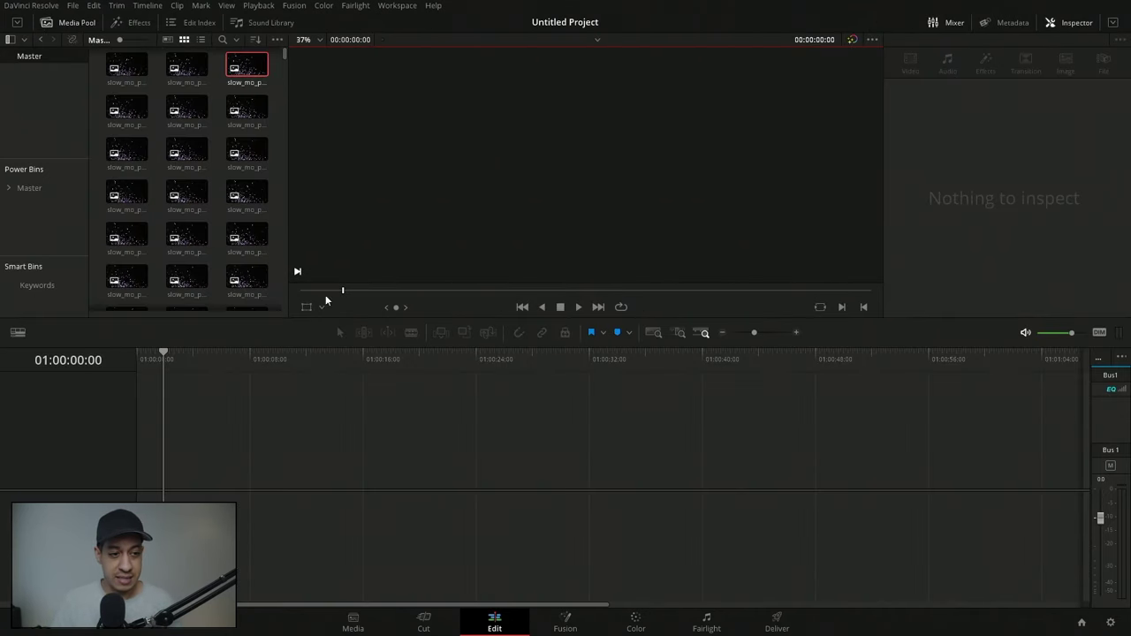
pyautogui.moveTo(137, 76); pyautogui.dragTo(392, 464)
pyautogui.click(392, 361)
pyautogui.click(387, 363)
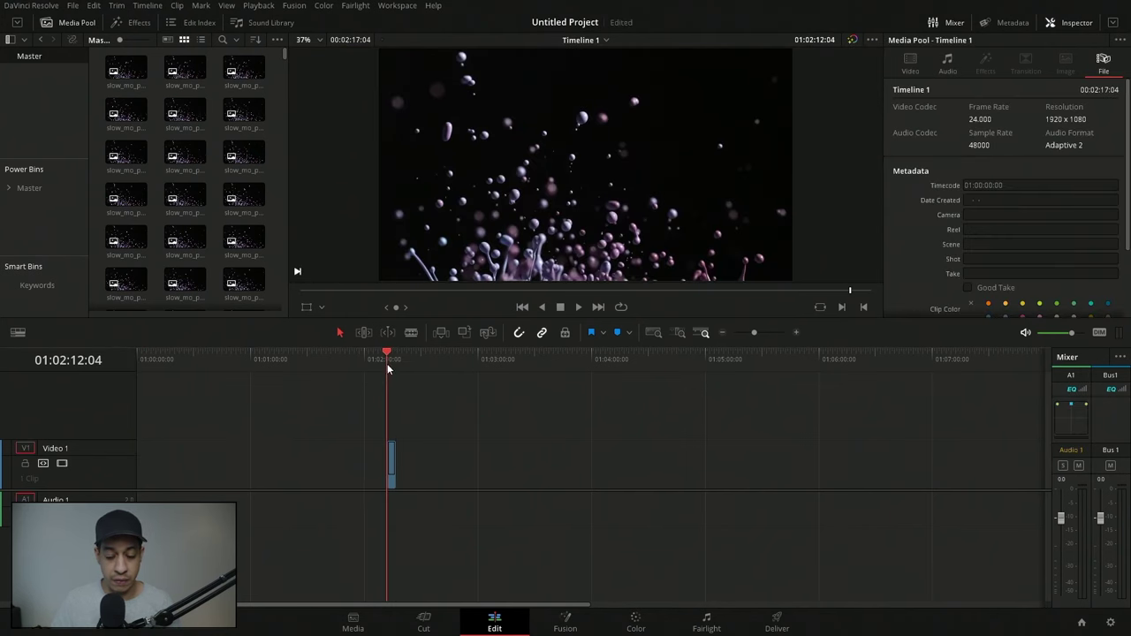
pyautogui.click(392, 464)
pyautogui.press('Delete')
pyautogui.click(353, 623)
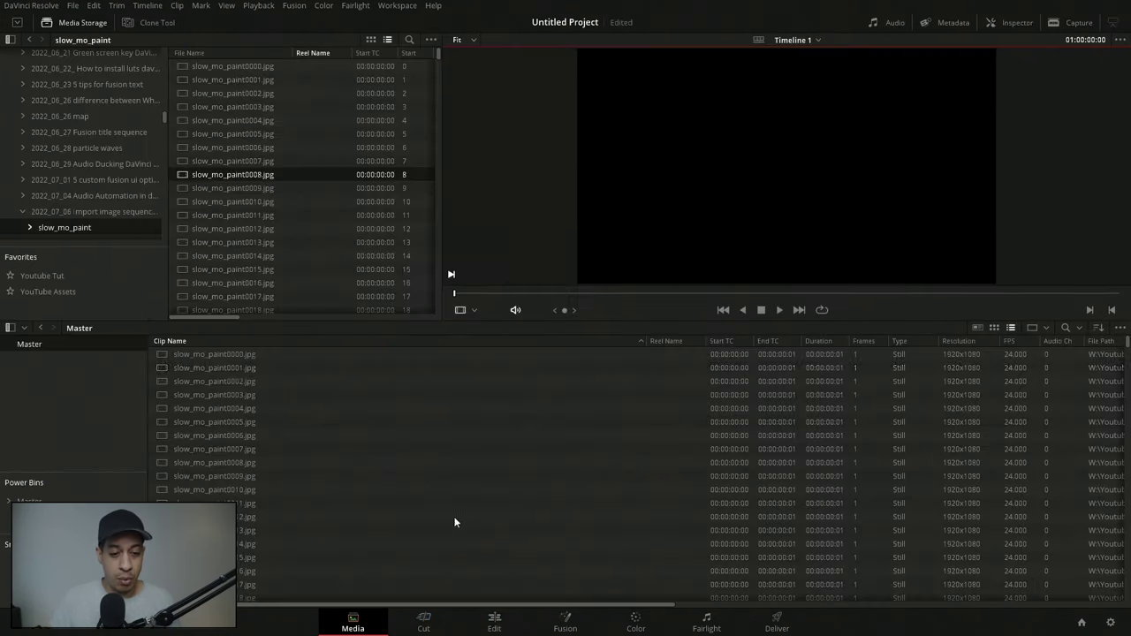
# Select every still frame and Timeline 1 in the Master bin and confirm deleting them.
pyautogui.click(294, 356)
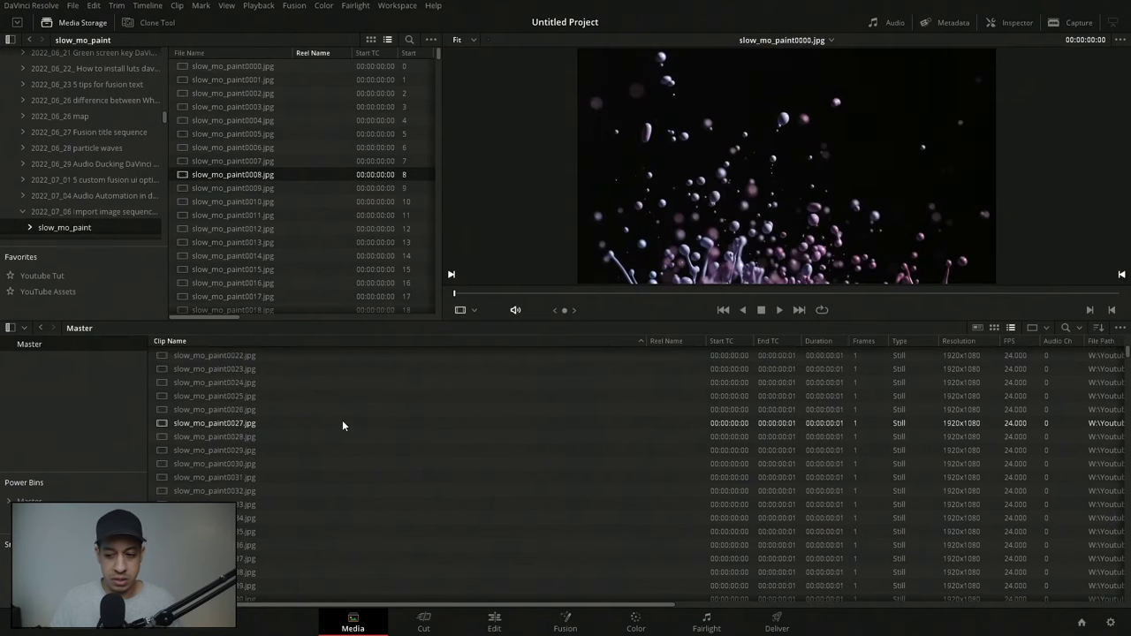
pyautogui.scroll(-10, 342, 420)
pyautogui.moveTo(1129, 367); pyautogui.dragTo(1128, 598)
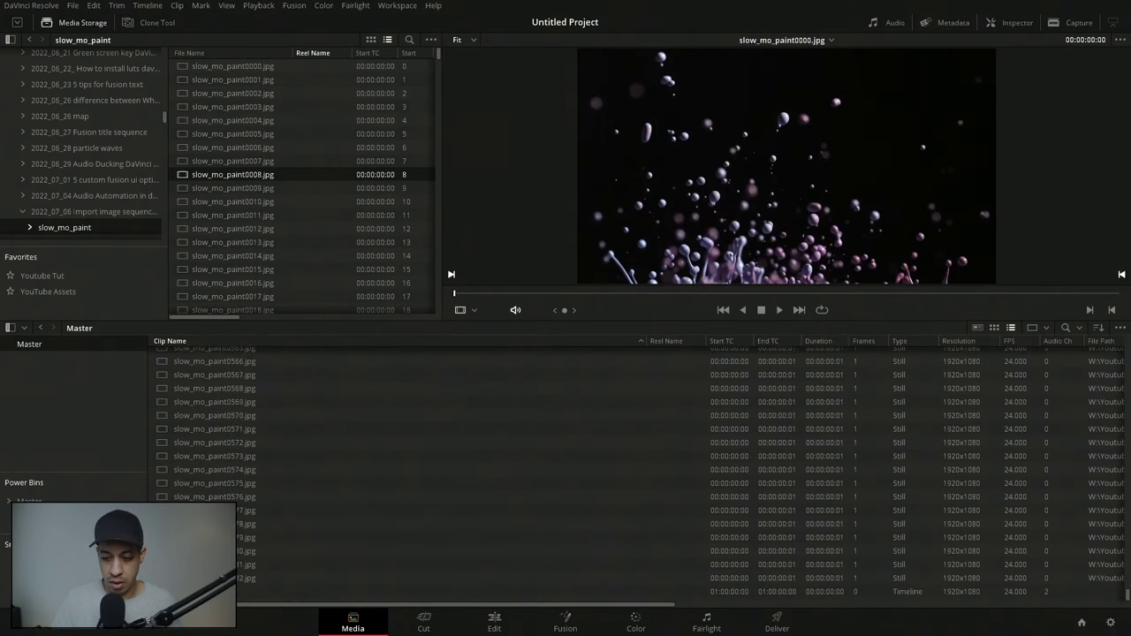
pyautogui.keyDown('shift'); pyautogui.click(744, 592); pyautogui.keyUp('shift')
pyautogui.press('Delete')
pyautogui.click(689, 358)
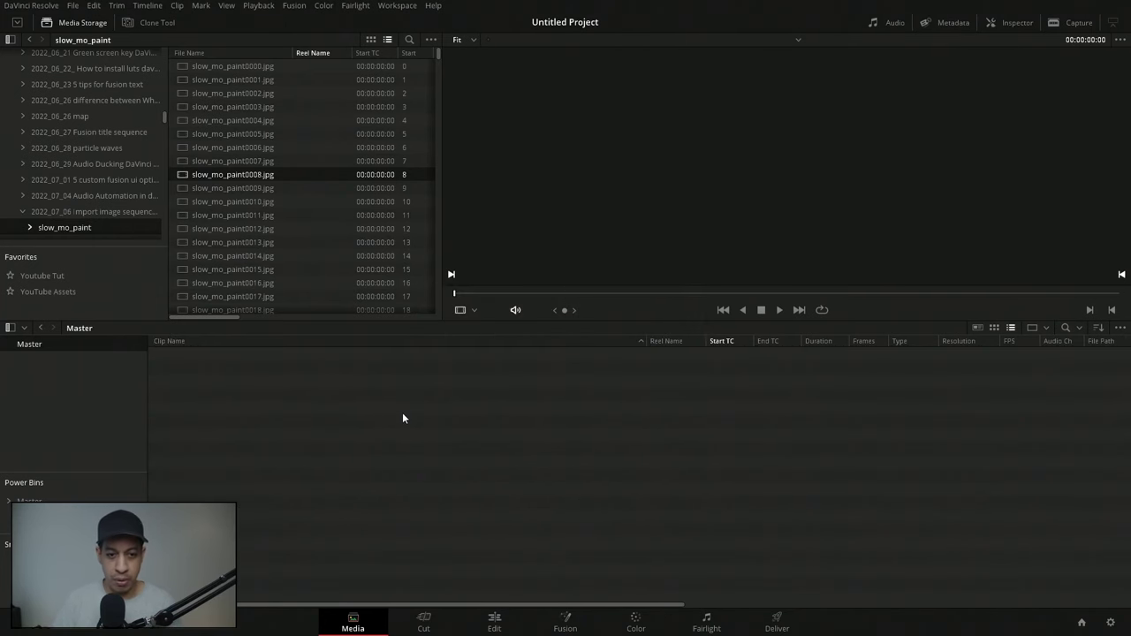
# Switch Frame Display Mode to Sequence and import the 583-frame slow_mo_paint[0000-0582].jpg clip.
pyautogui.click(433, 39)
pyautogui.moveTo(492, 54)
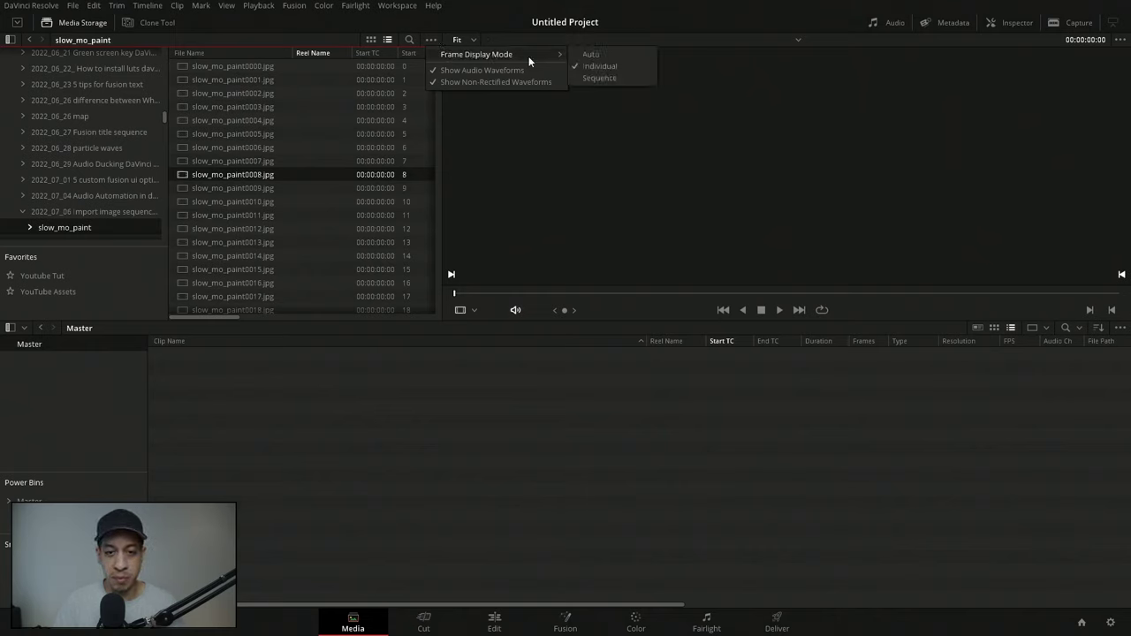
pyautogui.click(603, 78)
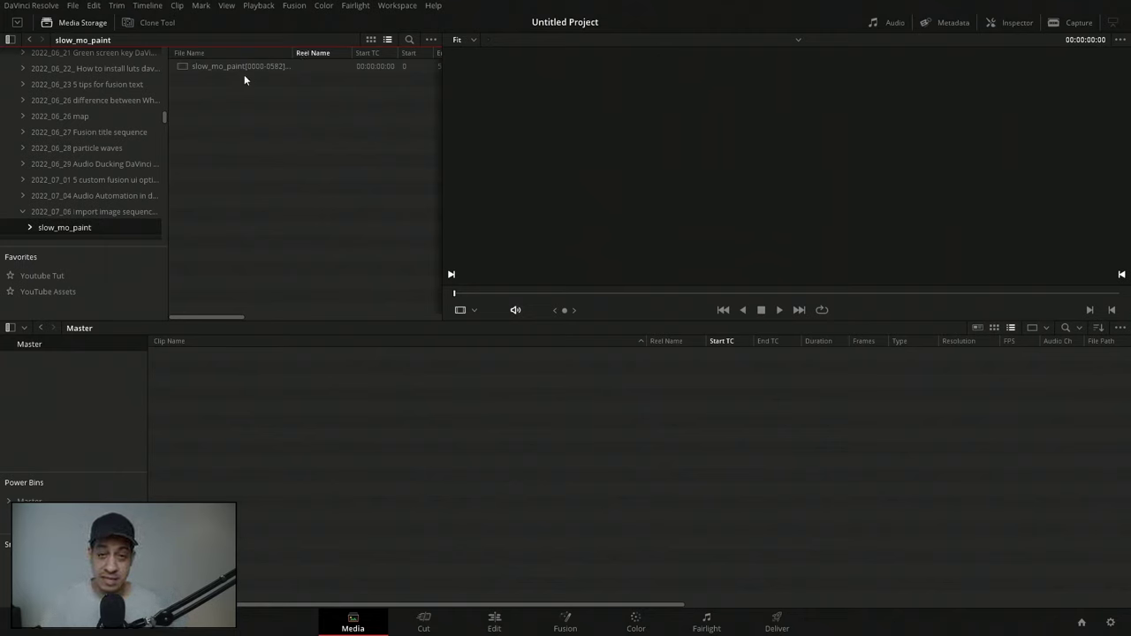
pyautogui.moveTo(235, 65); pyautogui.dragTo(271, 393)
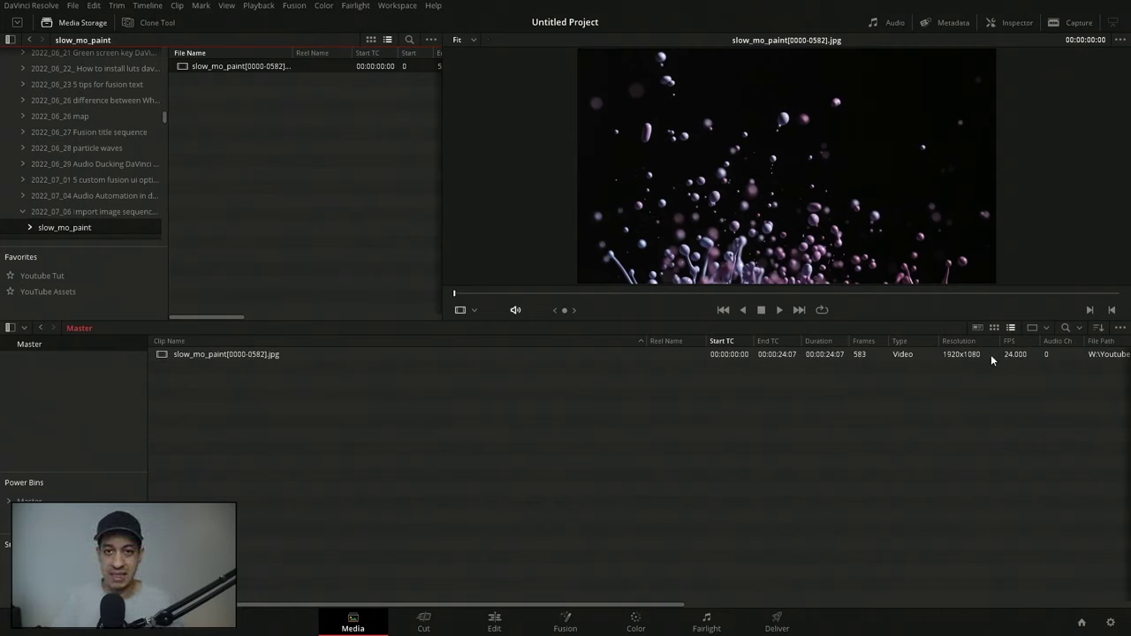
# Check the project's 24 fps setting, then play and stop the slow_mo_paint clip in the viewer.
pyautogui.click(1111, 622)
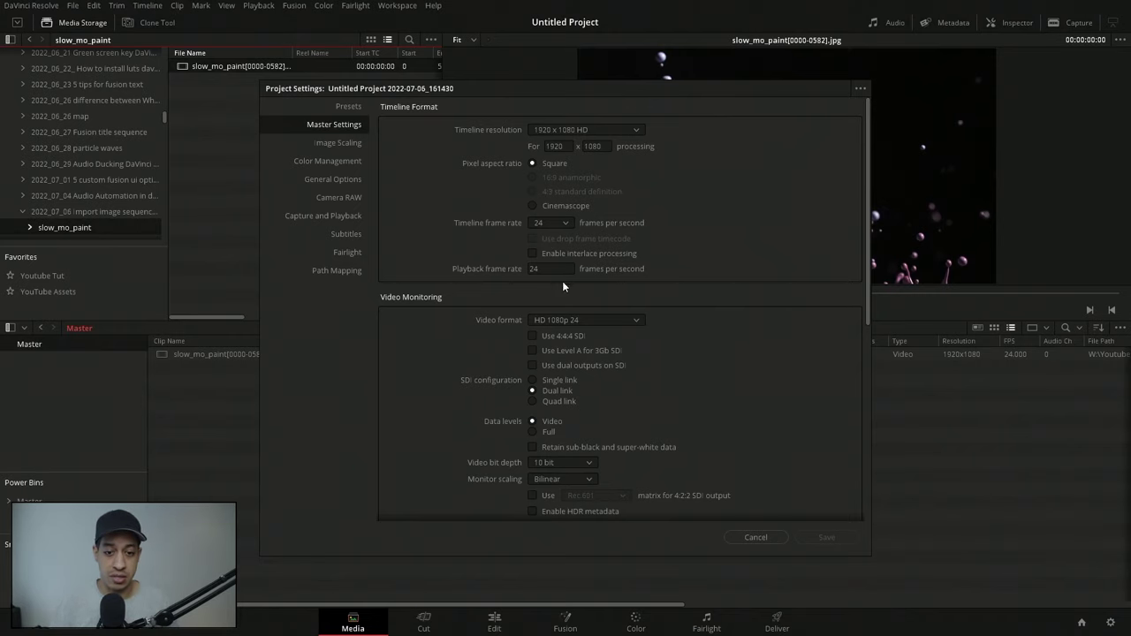
pyautogui.click(756, 537)
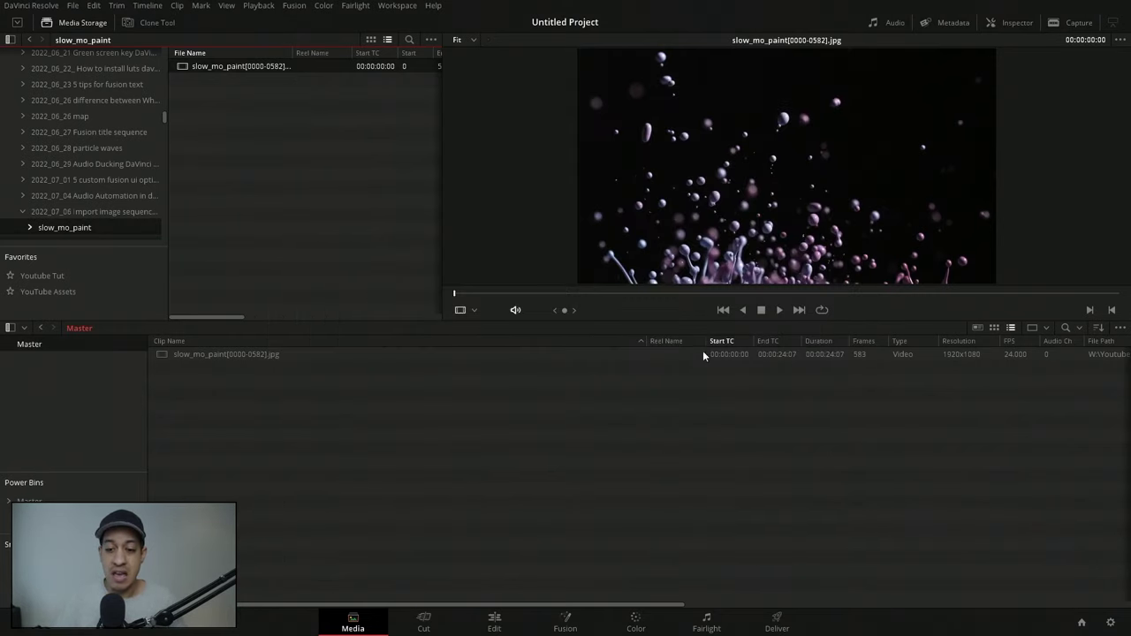
pyautogui.click(777, 308)
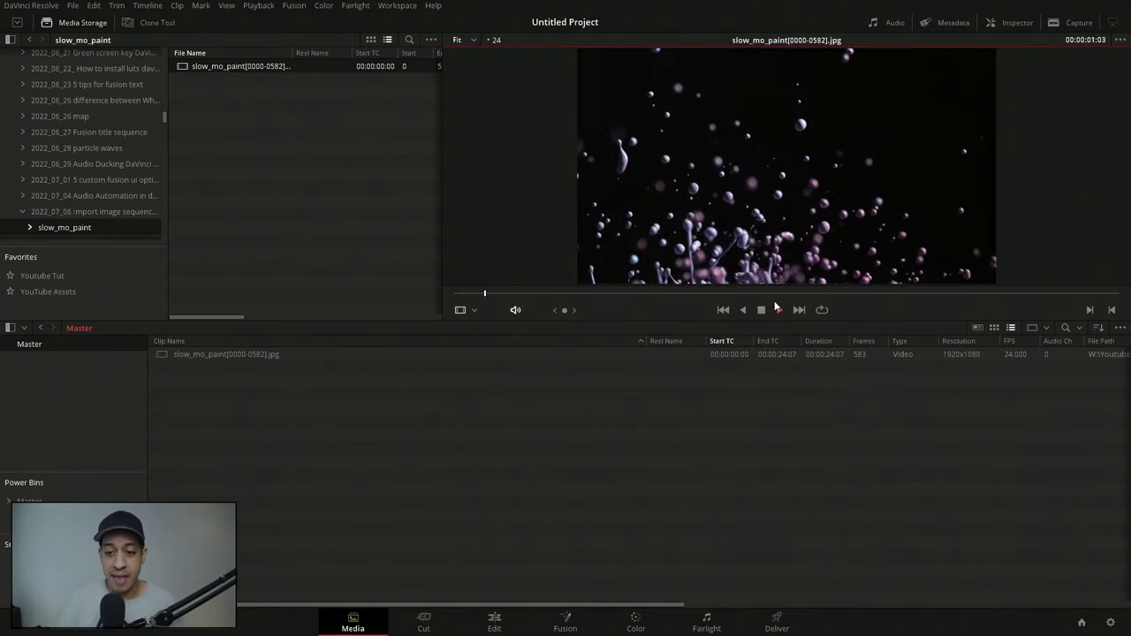
pyautogui.click(762, 311)
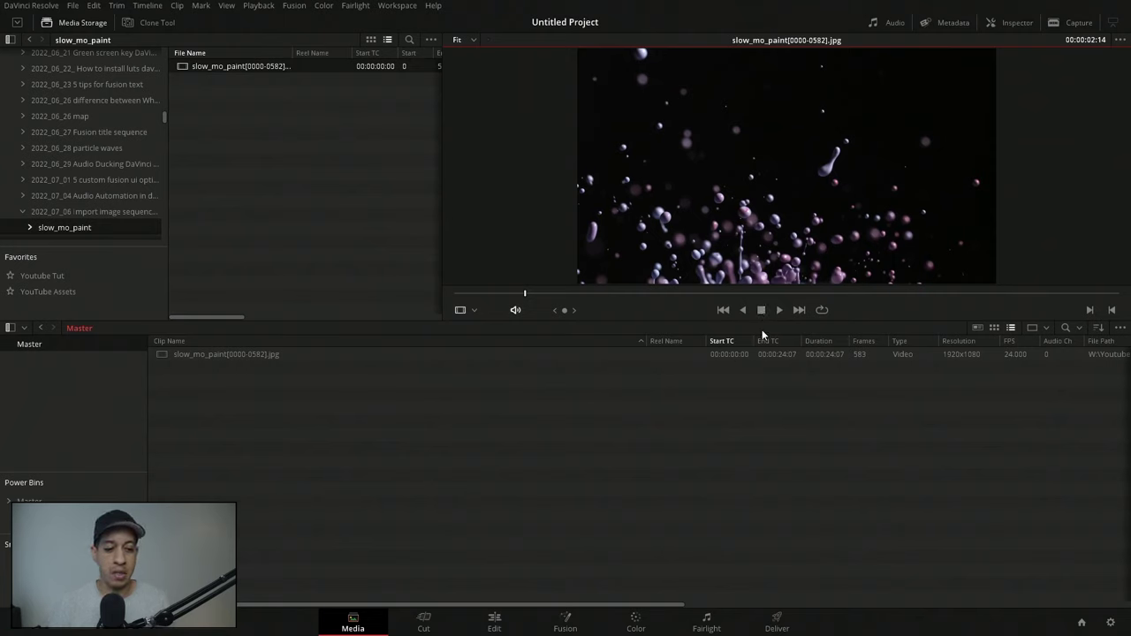
# Set the clip's Video Frame Rate to 60 in Clip Attributes and preview the result.
pyautogui.rightClick(272, 355)
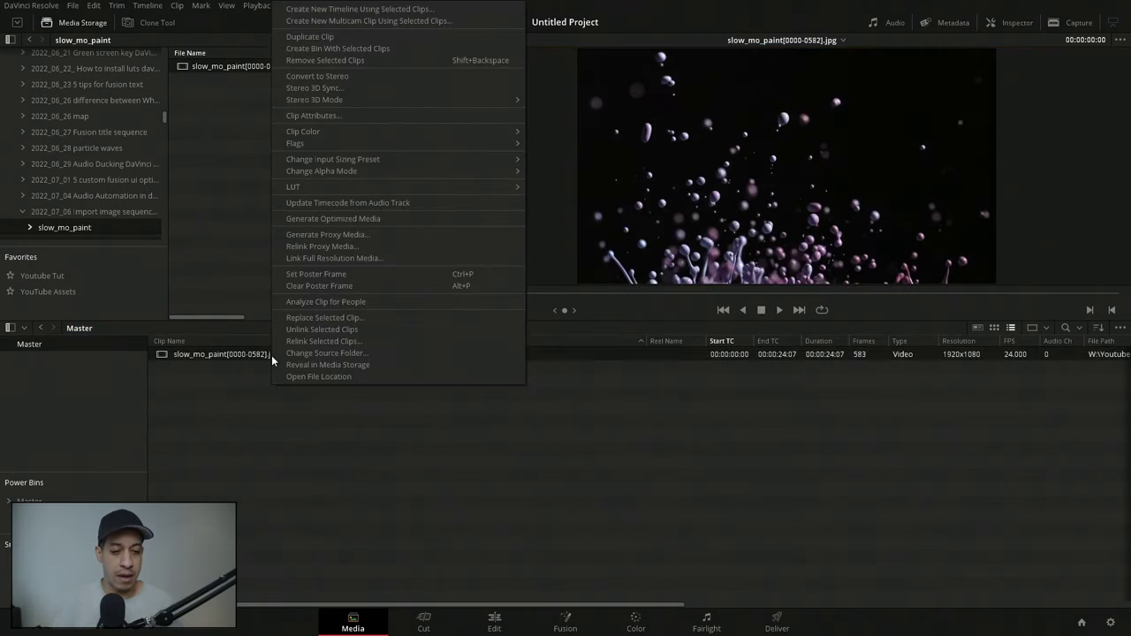
pyautogui.click(307, 116)
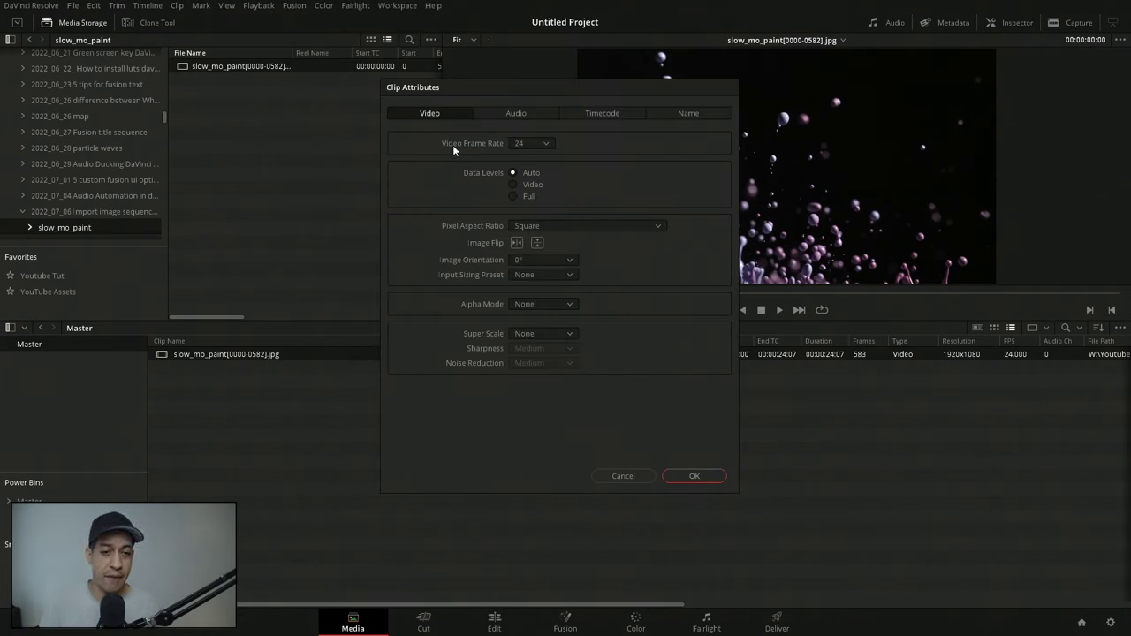
pyautogui.click(531, 143)
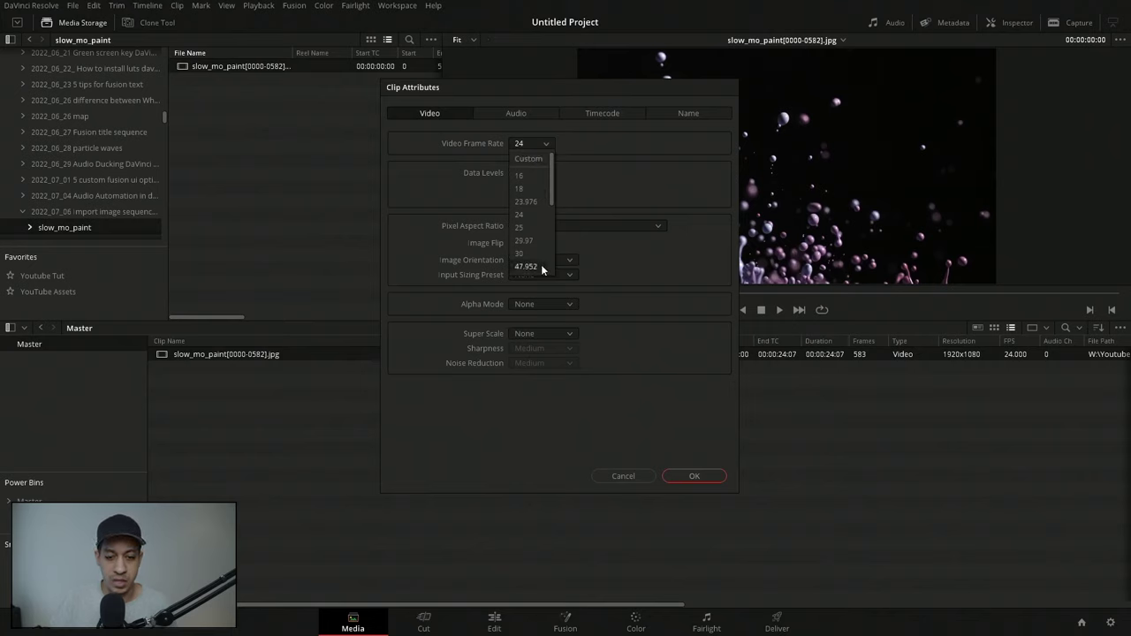
pyautogui.scroll(-3, 541, 265)
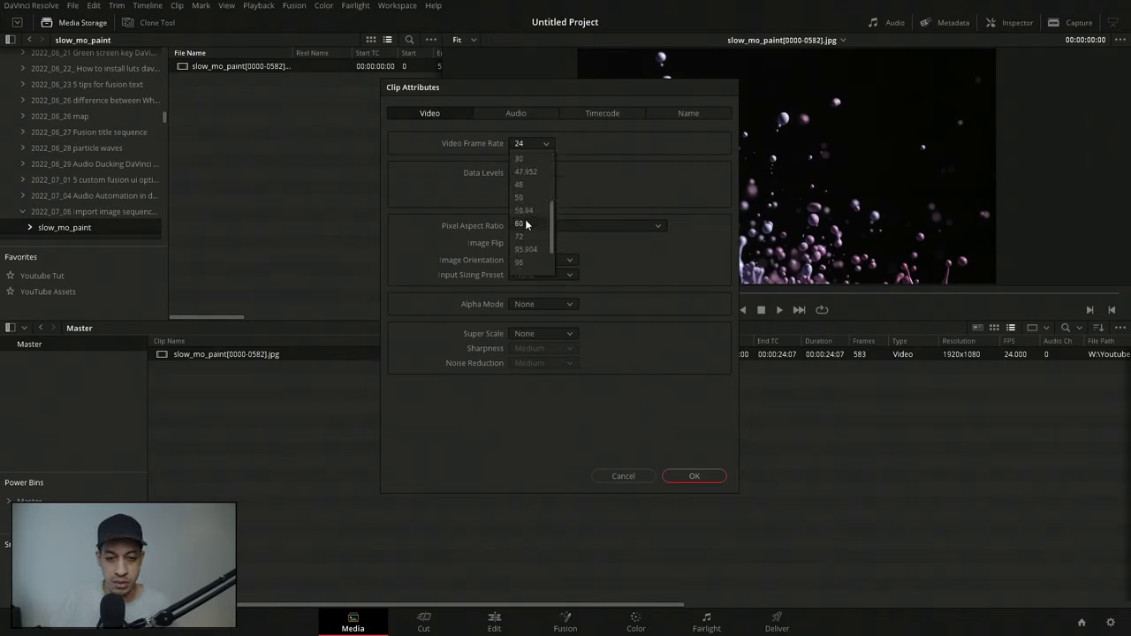
pyautogui.click(530, 223)
pyautogui.click(693, 475)
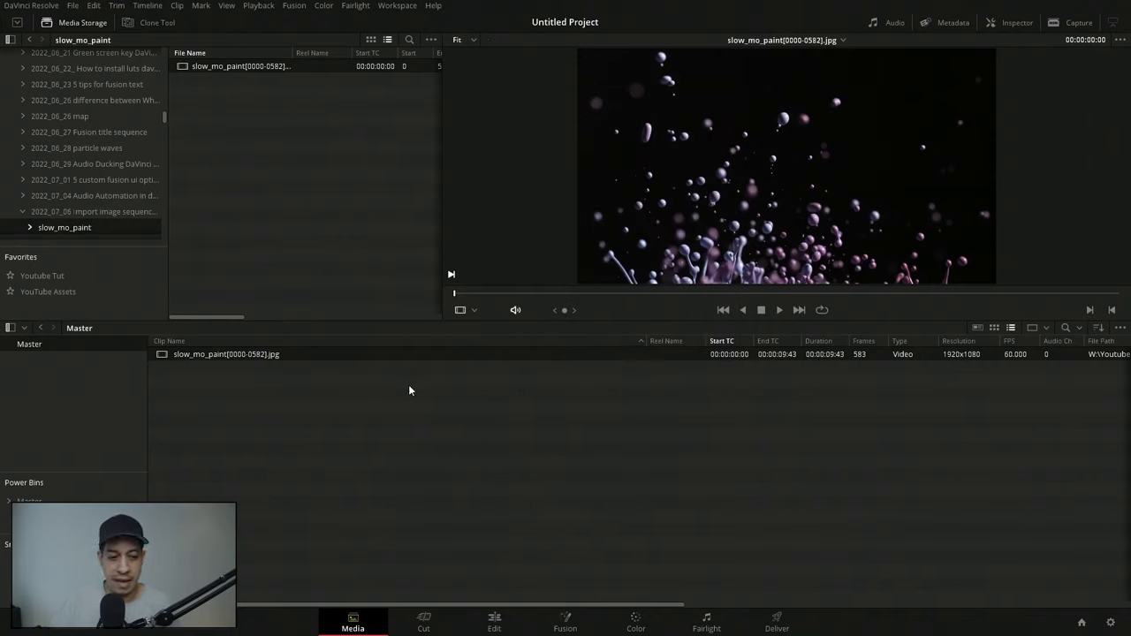
pyautogui.click(779, 310)
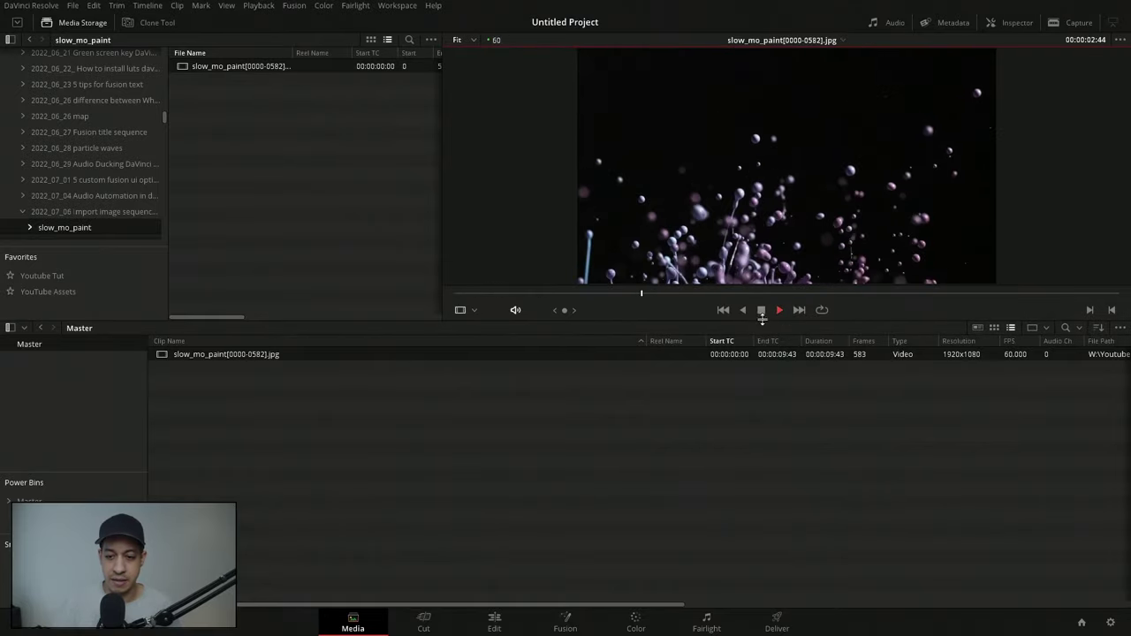
pyautogui.click(761, 310)
# Change the clip's frame rate to 25 fps, verify Project Settings, and switch to the Edit page.
pyautogui.rightClick(320, 358)
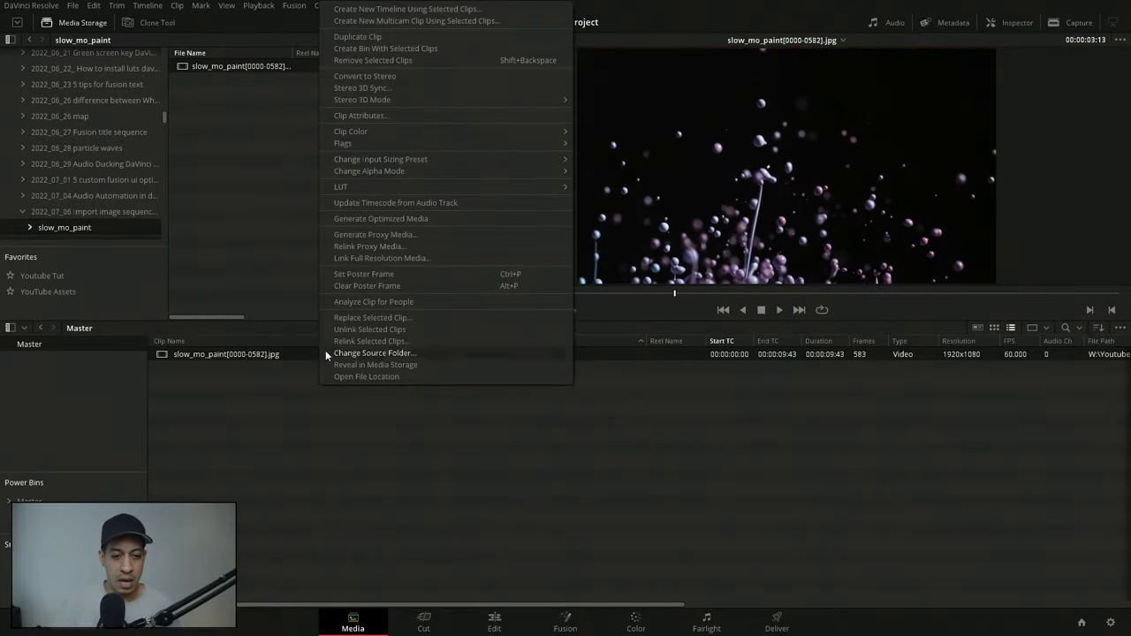
pyautogui.click(374, 115)
pyautogui.click(540, 143)
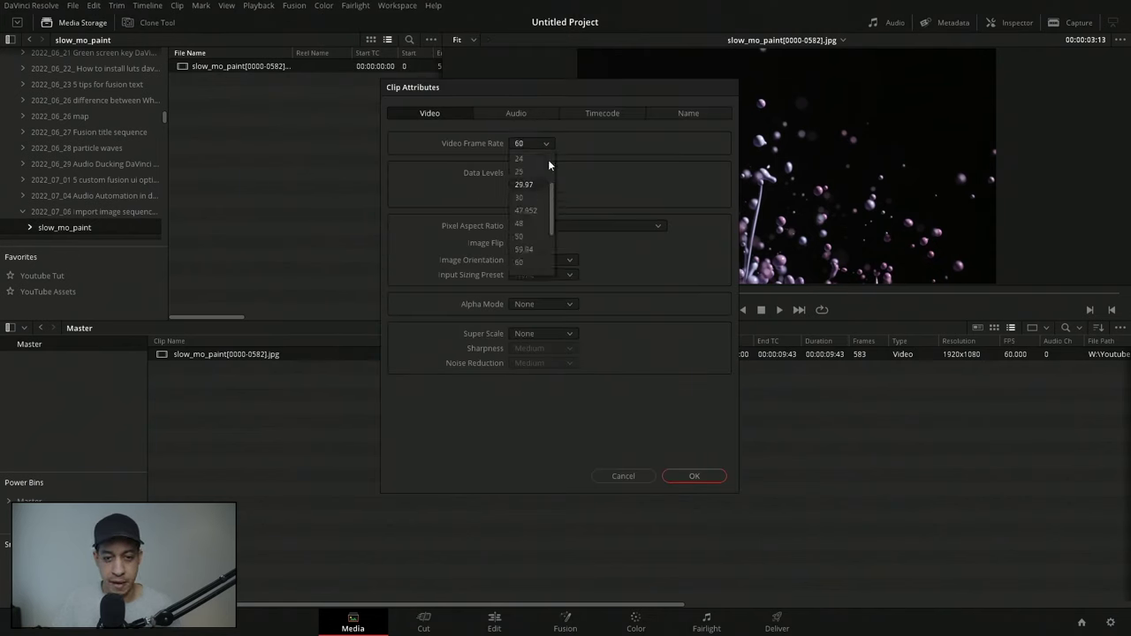
pyautogui.moveTo(551, 190); pyautogui.dragTo(549, 160)
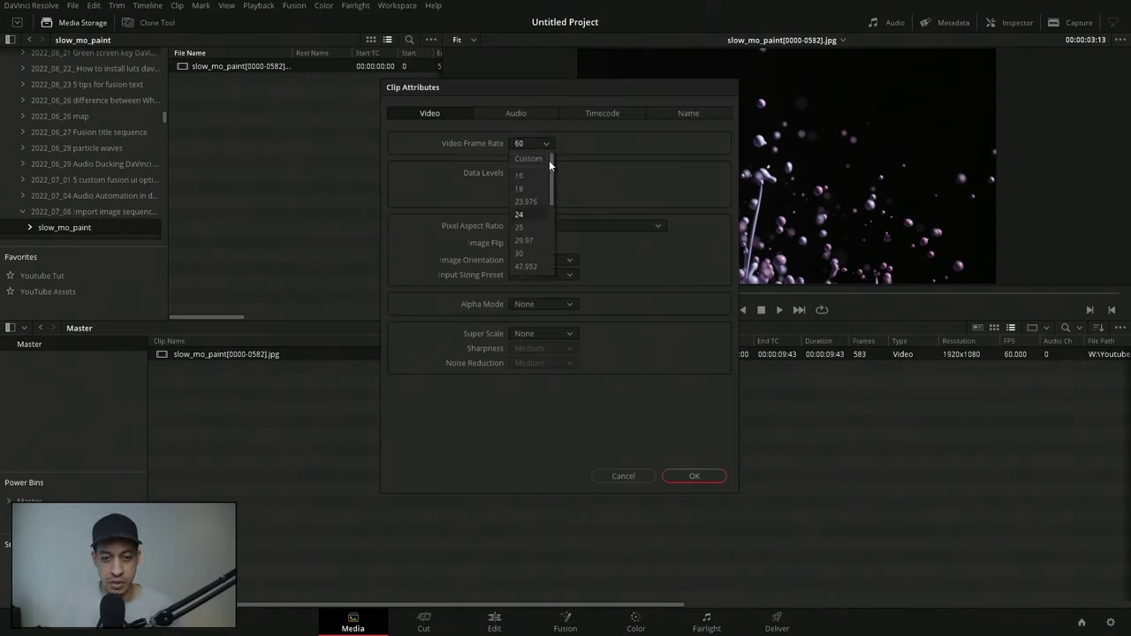
pyautogui.click(527, 229)
pyautogui.click(695, 476)
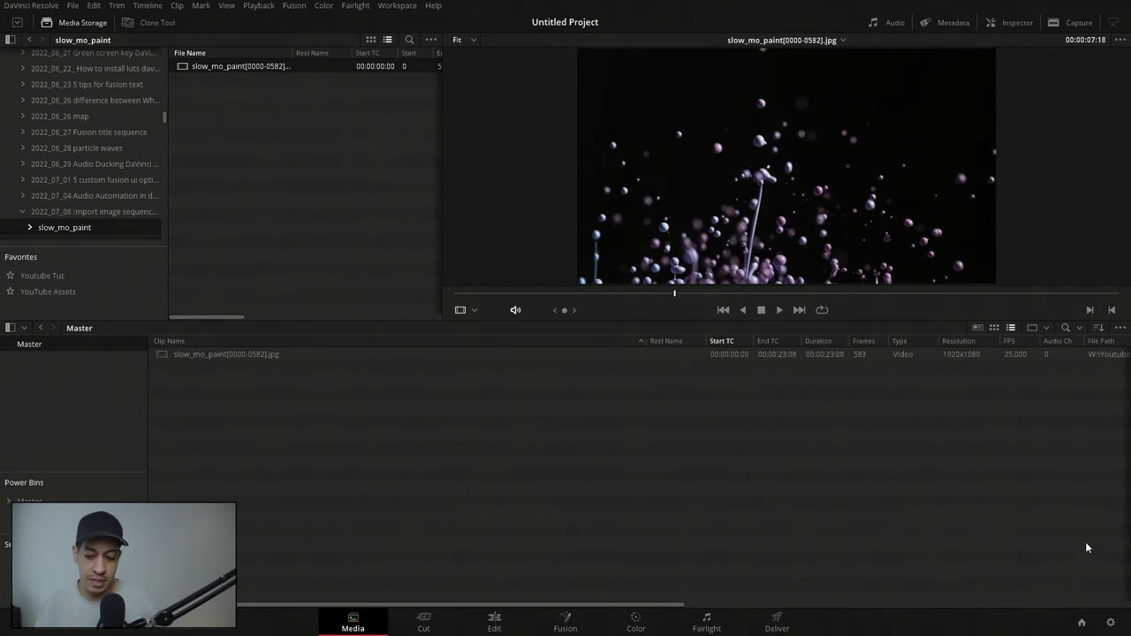
pyautogui.click(1110, 624)
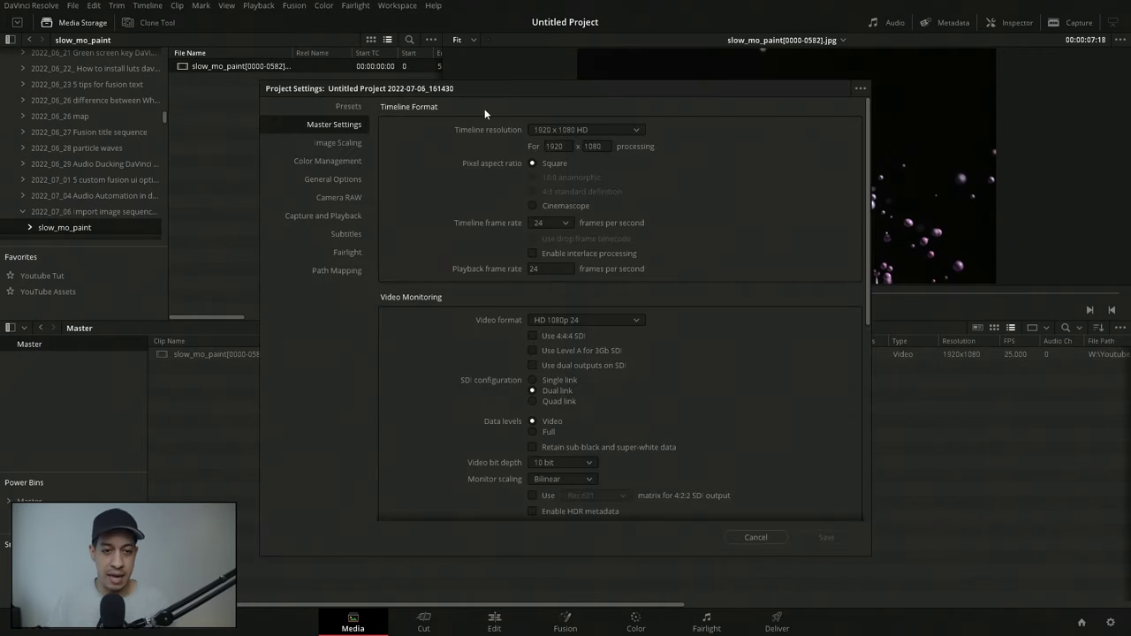
pyautogui.click(756, 537)
pyautogui.click(494, 623)
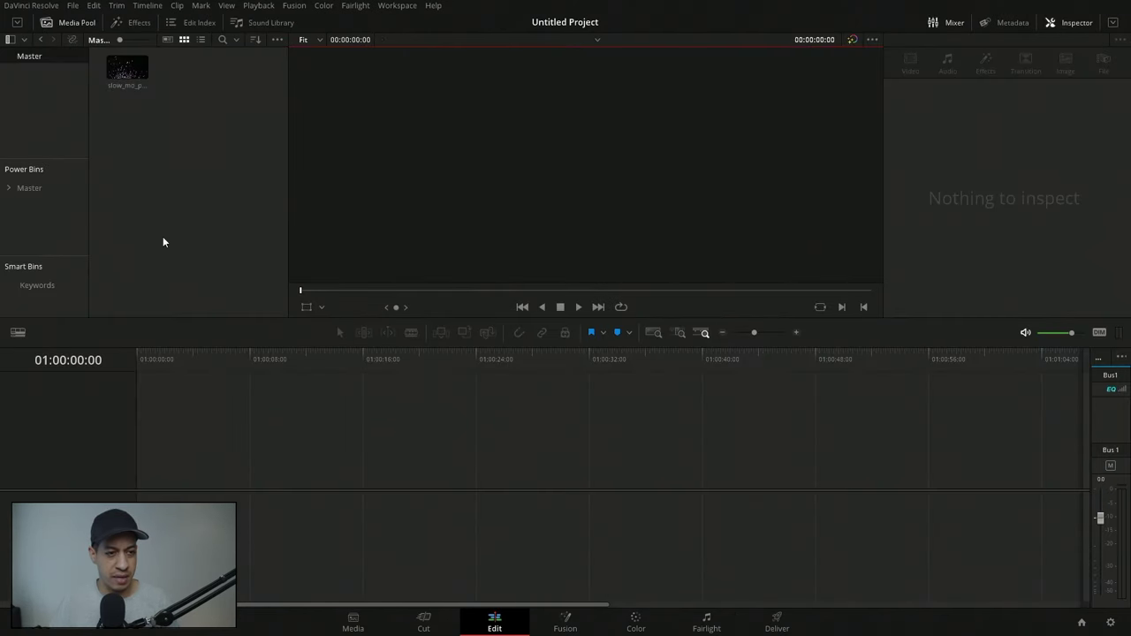
# Drop the slow_mo_paint clip onto a new Timeline 1, play it, then delete it from Video 1.
pyautogui.moveTo(120, 85); pyautogui.dragTo(467, 464)
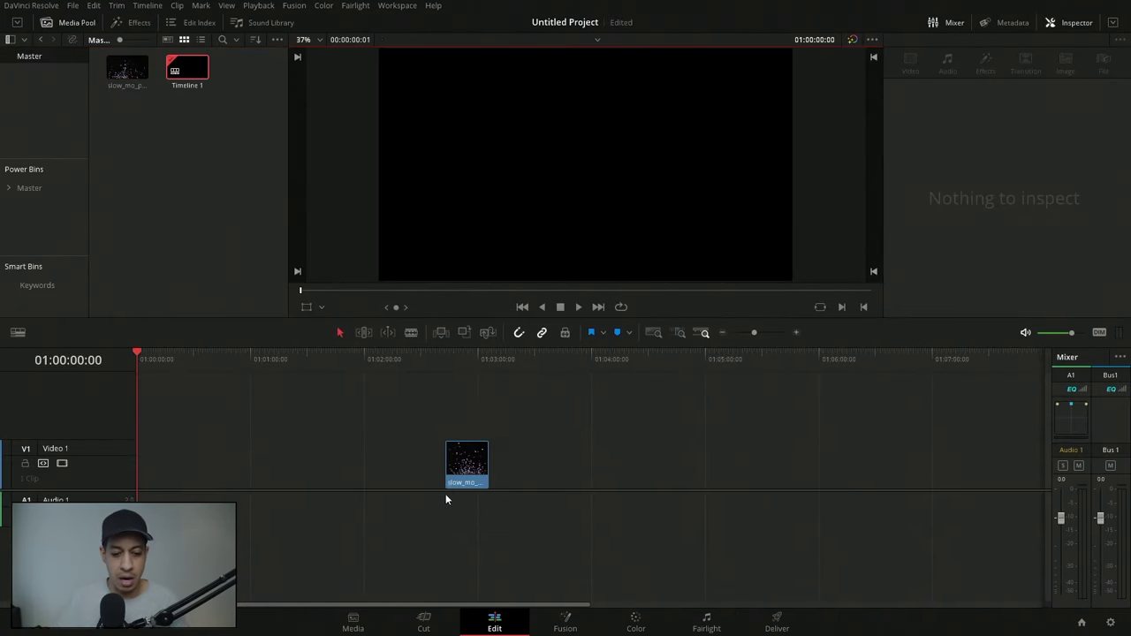
pyautogui.click(447, 361)
pyautogui.press('space')
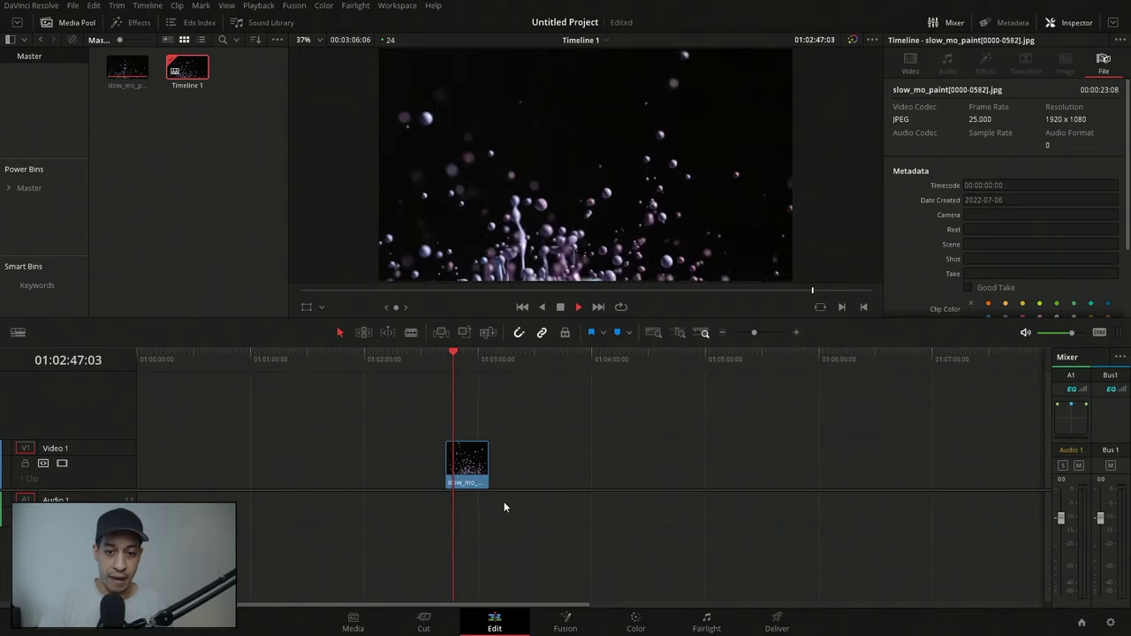
pyautogui.press('space')
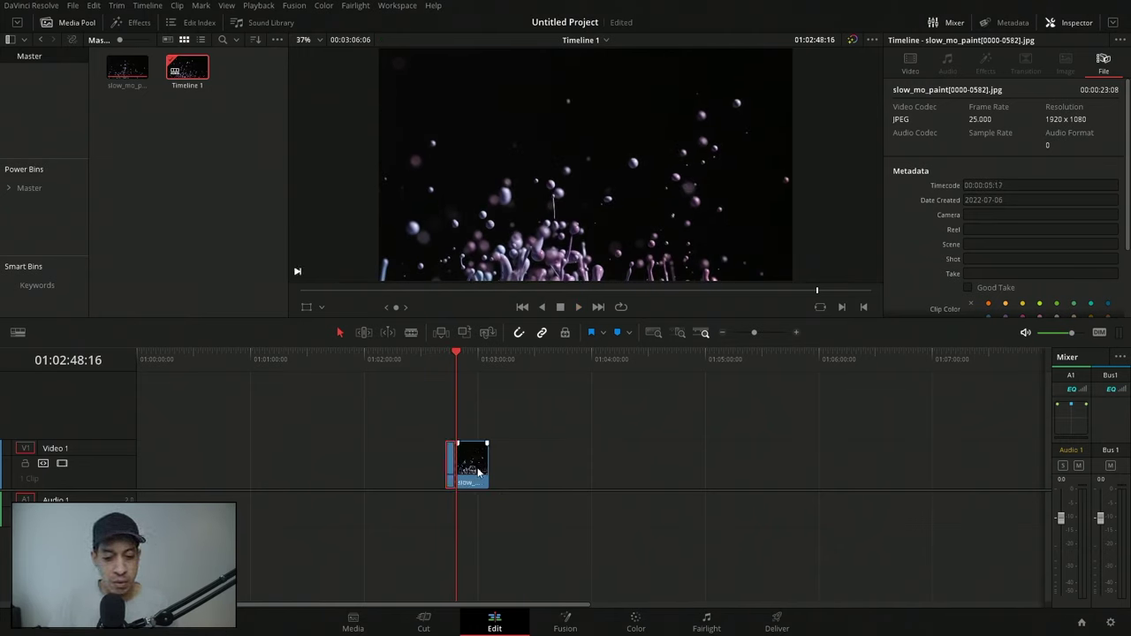
pyautogui.hotkey('ctrl', 'v')
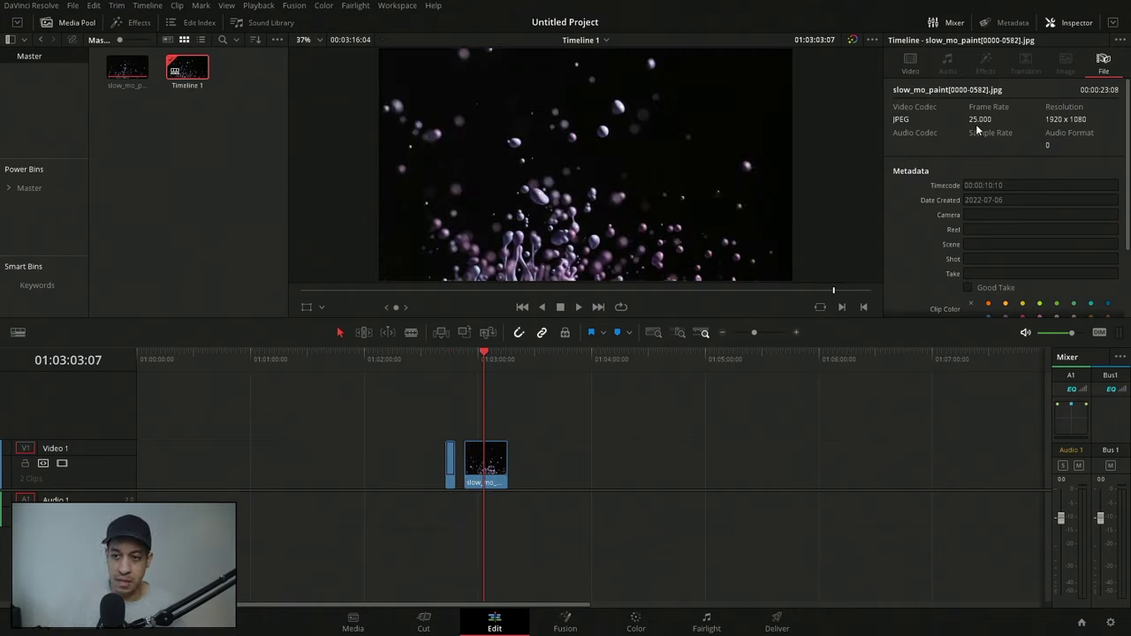
pyautogui.press('Delete')
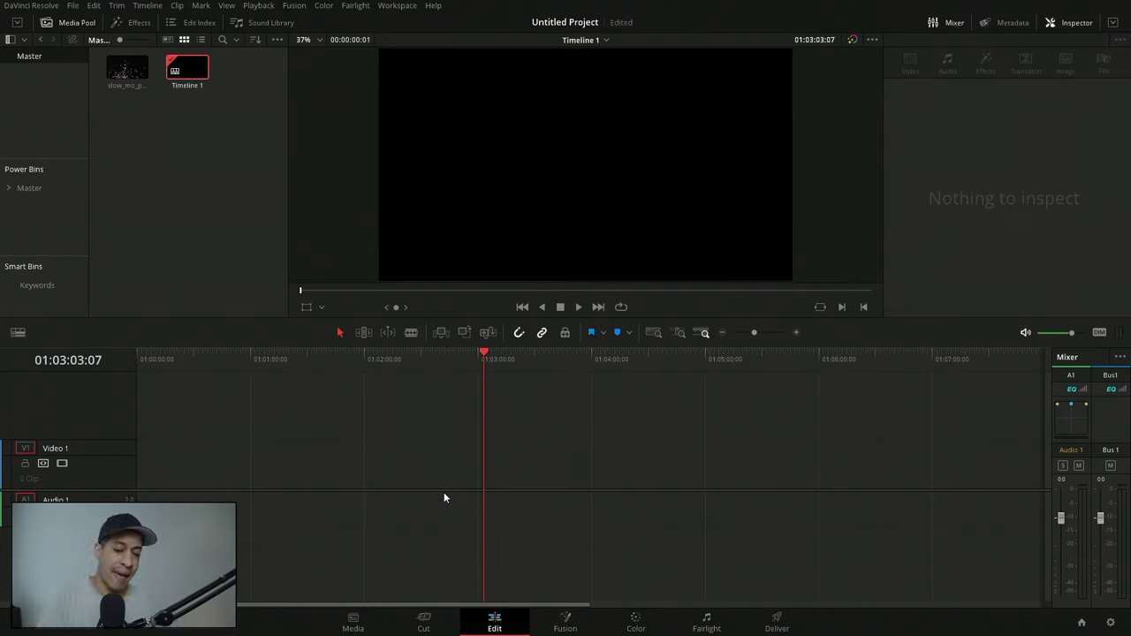
# Set the slow_mo_paint clip to 120 fps, place it on Video 1, and play the timeline.
pyautogui.rightClick(113, 78)
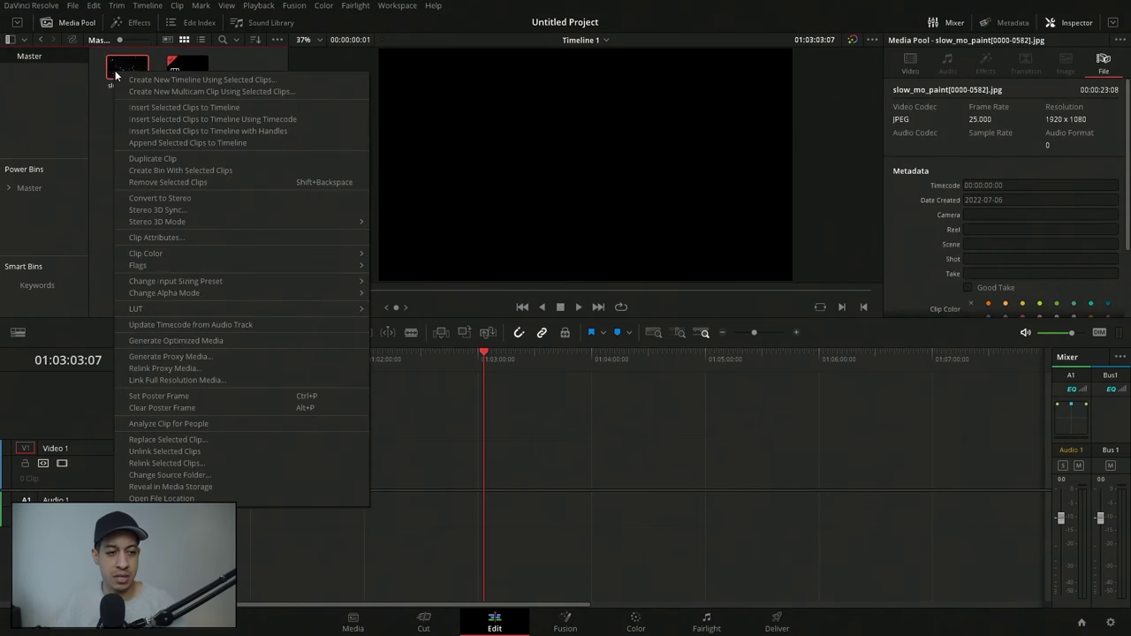
pyautogui.click(157, 238)
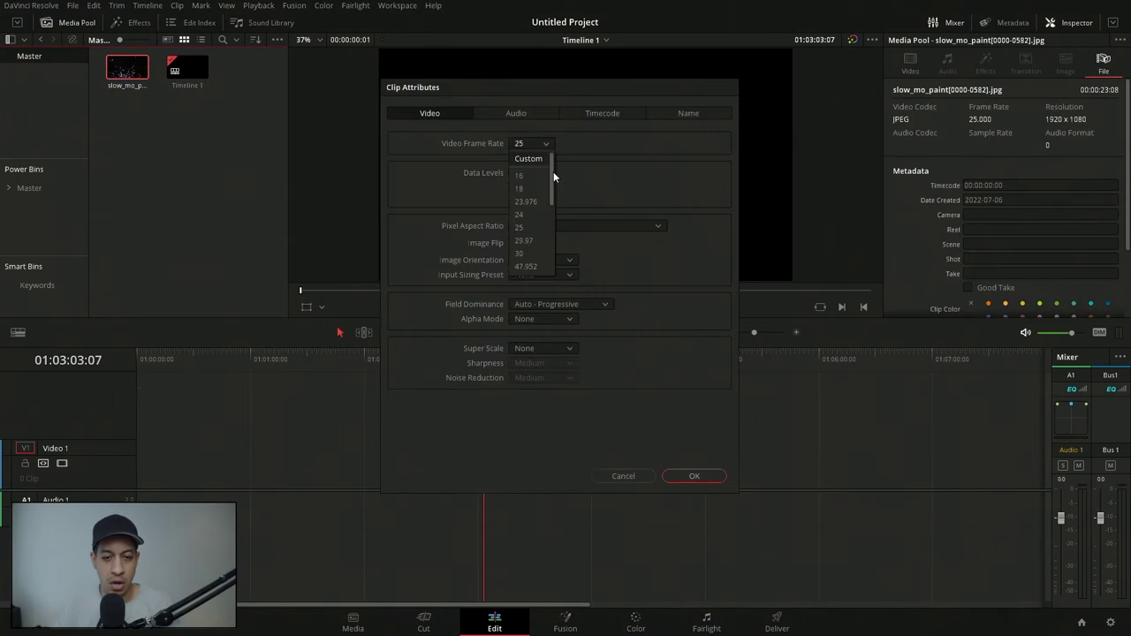
pyautogui.click(538, 264)
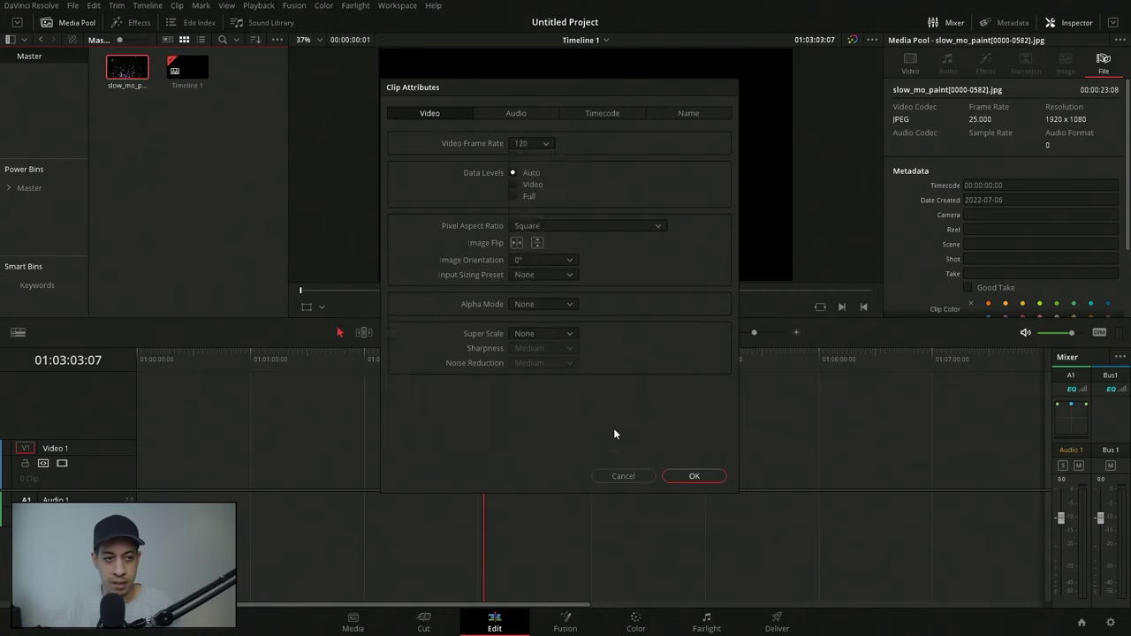
pyautogui.moveTo(128, 68); pyautogui.dragTo(502, 493)
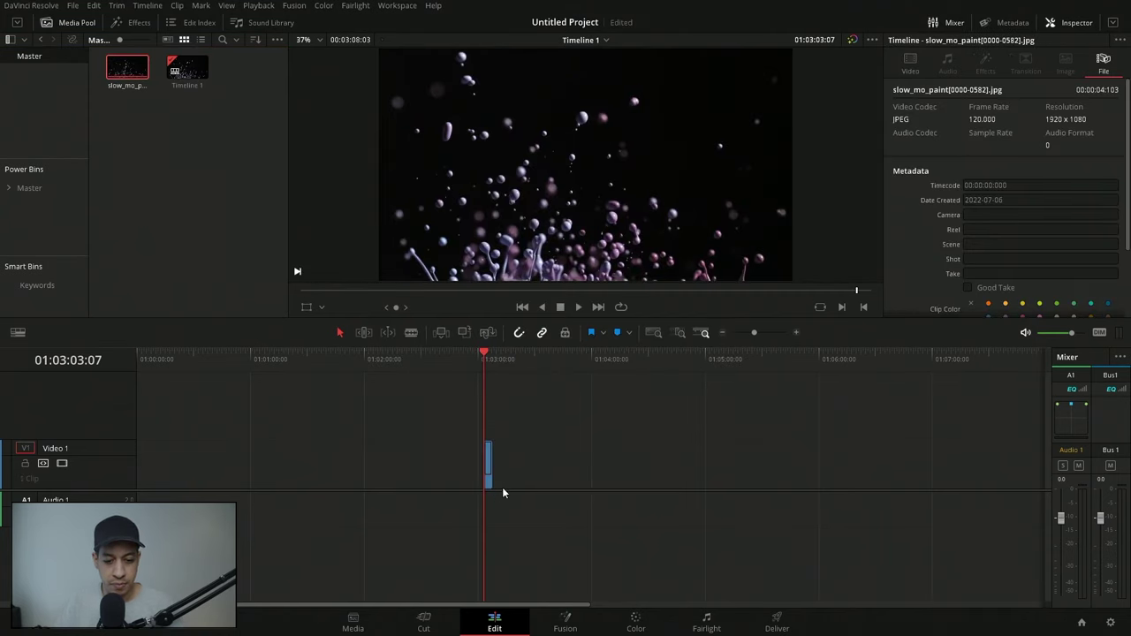
pyautogui.press('space')
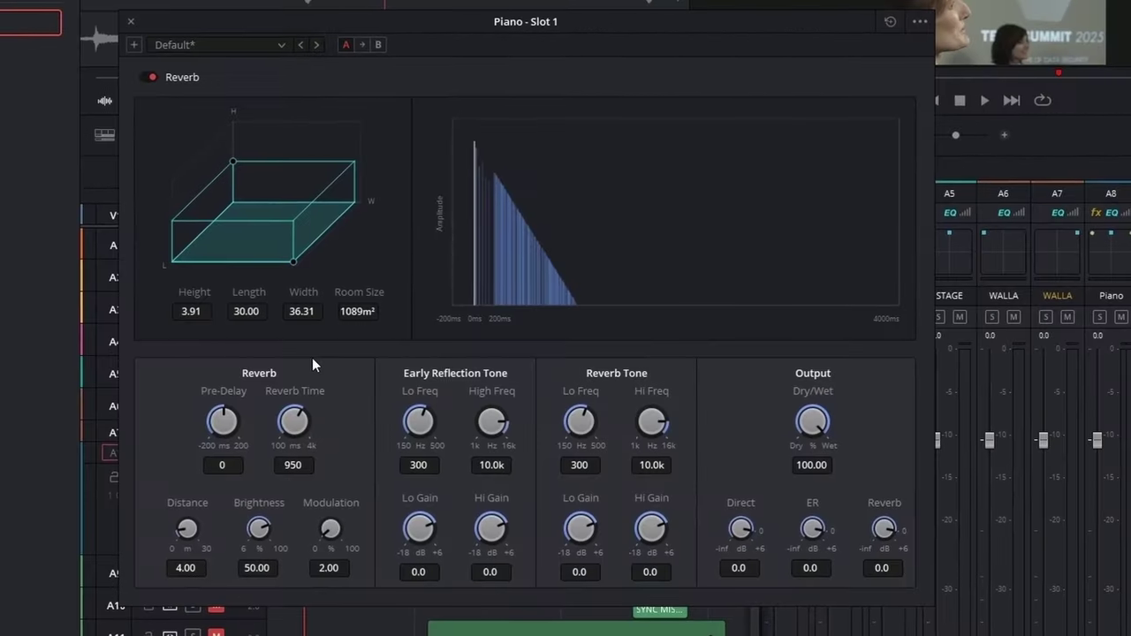
pyautogui.click(177, 45)
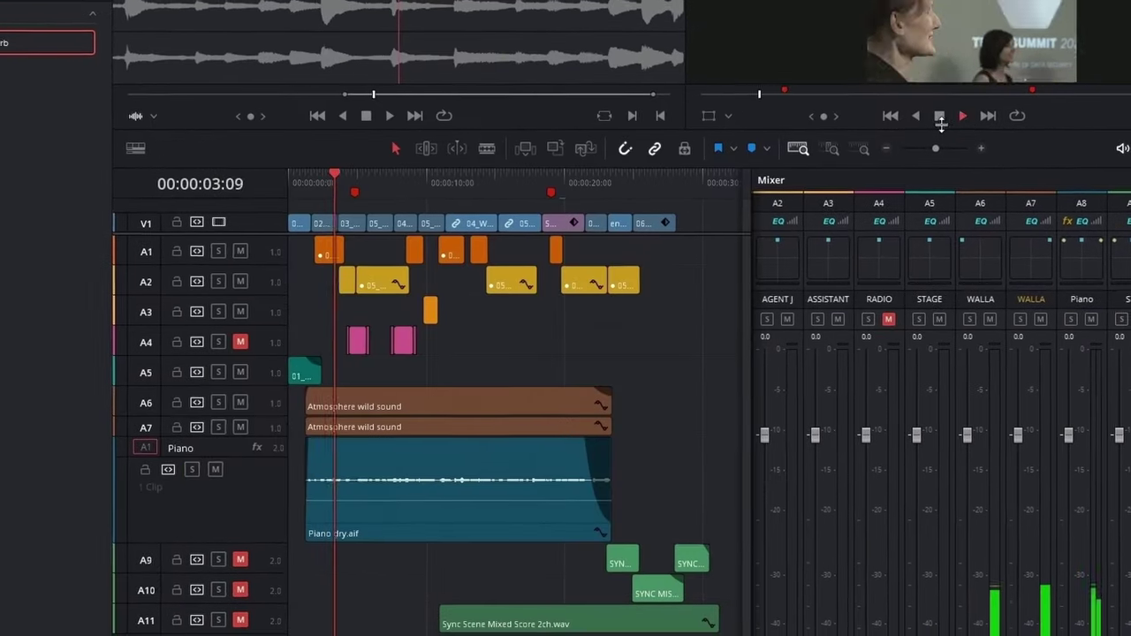